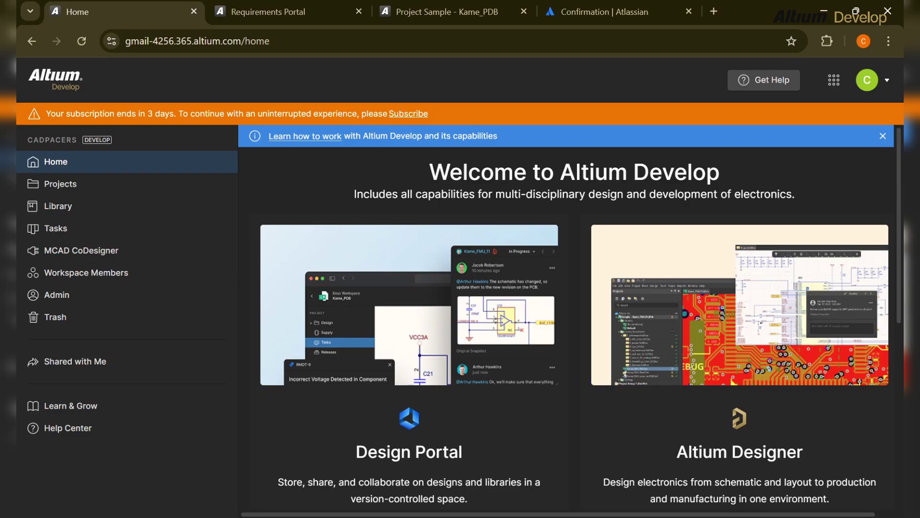
Close the Requirements Portal page and return to the Kame_PDB sample project
click(289, 12)
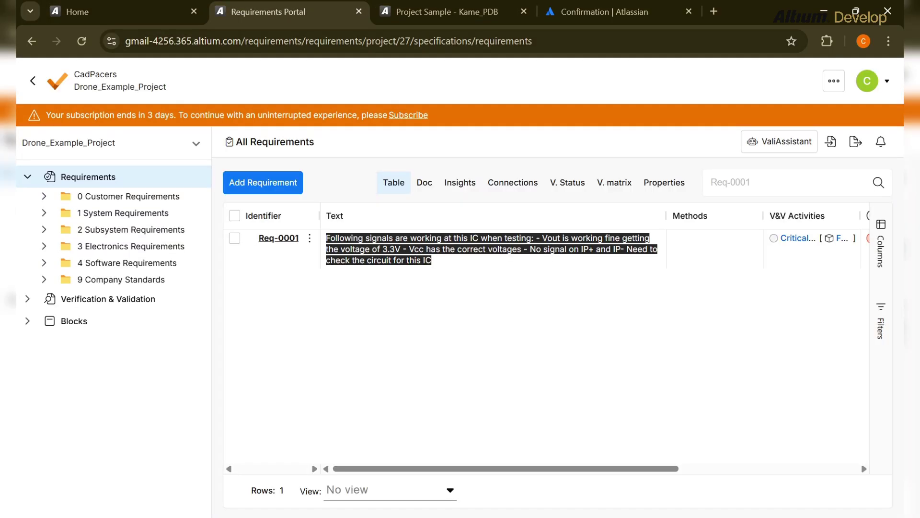
key(ctrl+Tab)
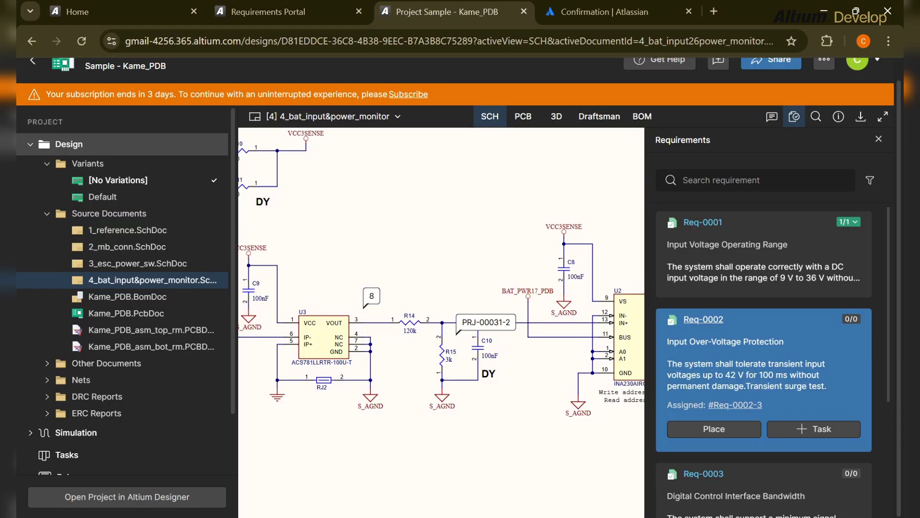
click(358, 11)
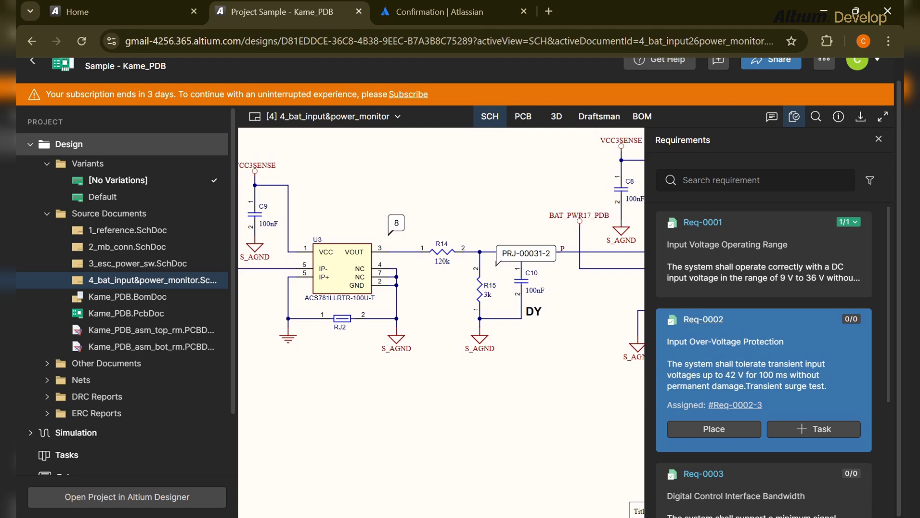
Examine the 4_bat_input&power_monitor schematic, including the circuitry around U3, U2 and the placed comment markers
scroll(412, 394, down, 5)
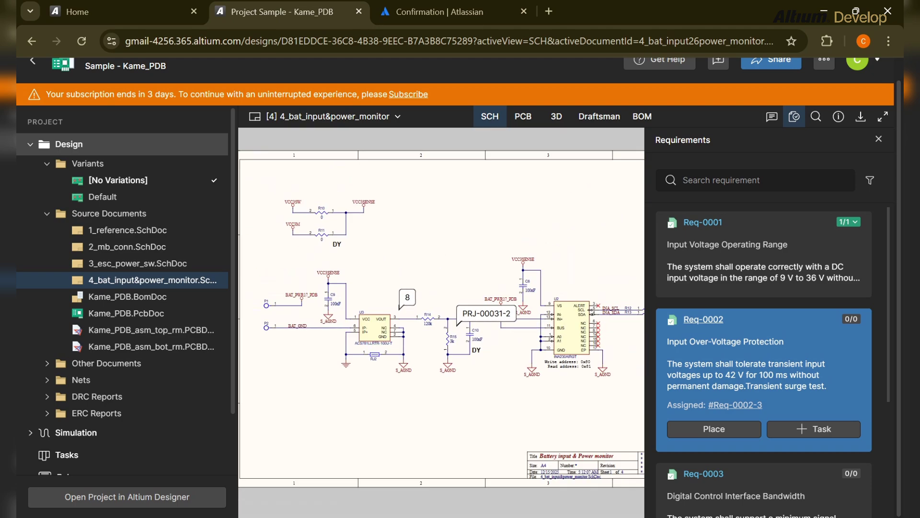
scroll(415, 397, up, 2)
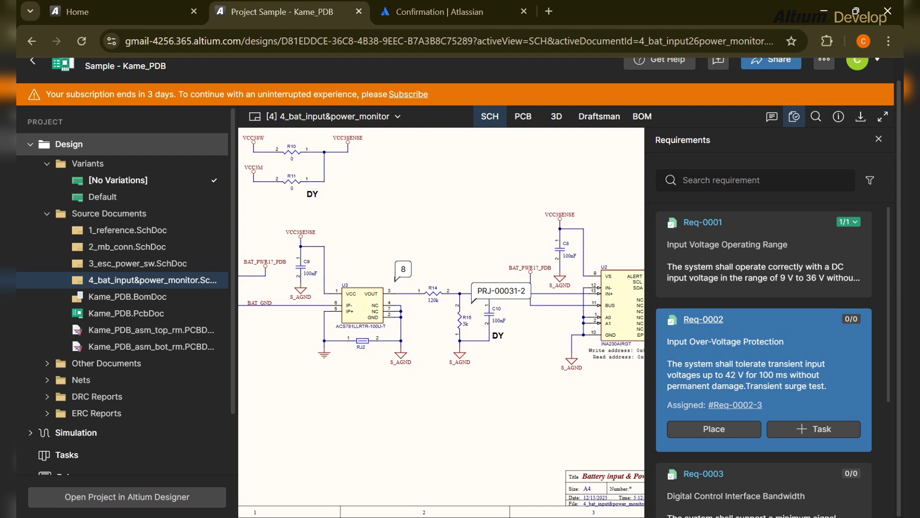
scroll(508, 374, down, 3)
drag(508, 373, 474, 350)
scroll(426, 388, up, 3)
scroll(477, 336, down, 2)
scroll(477, 336, up, 3)
scroll(474, 350, up, 1)
scroll(441, 316, down, 3)
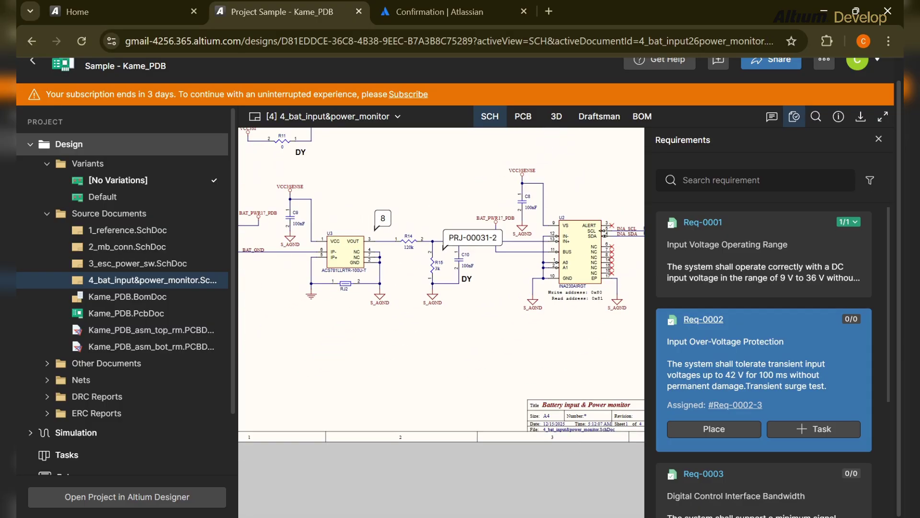
scroll(441, 316, down, 1)
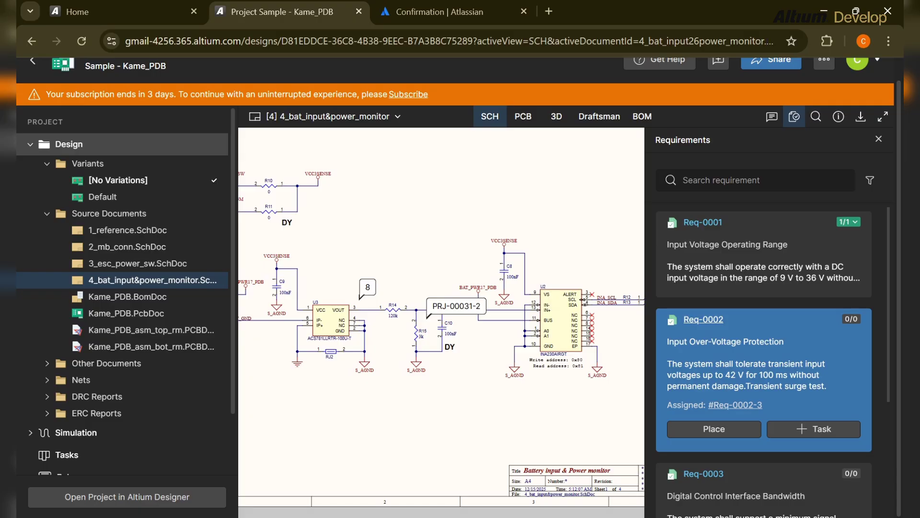
scroll(461, 383, down, 3)
scroll(462, 383, up, 2)
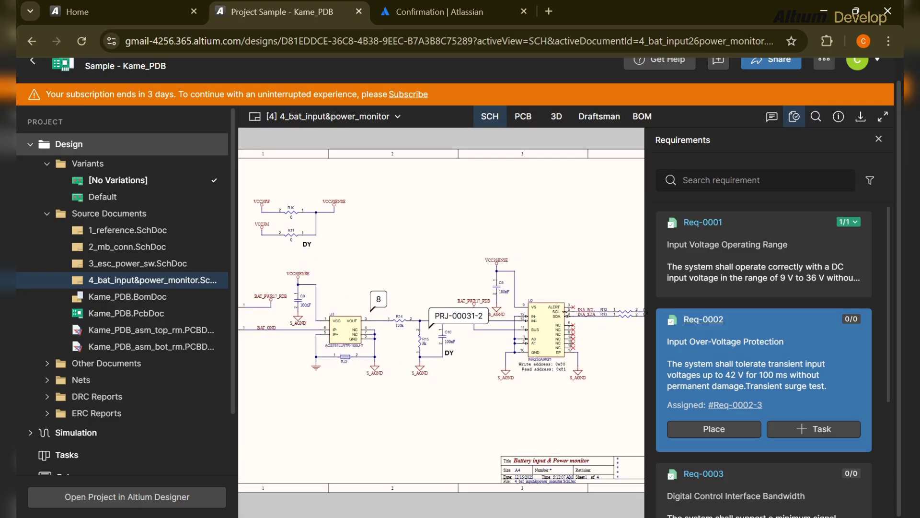
drag(462, 383, 403, 377)
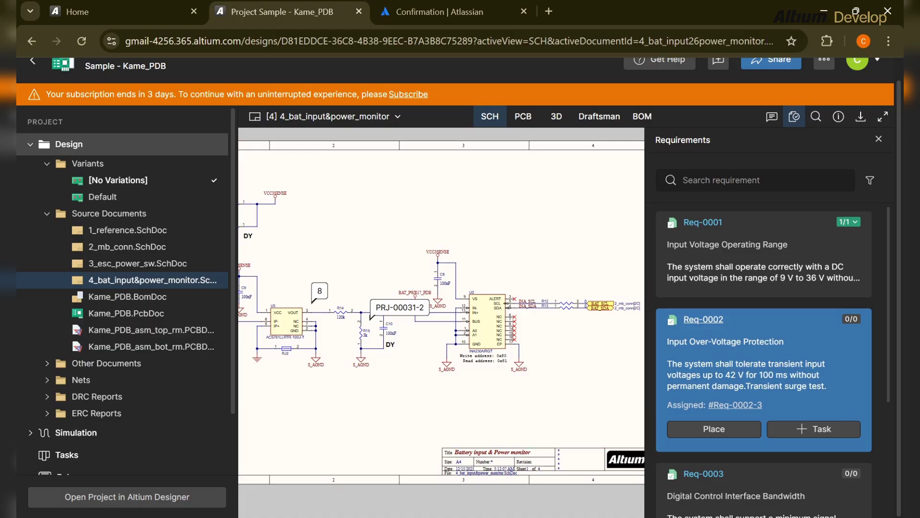
Hide the requirements list and inspect the complete battery input and power monitor sheet
click(878, 139)
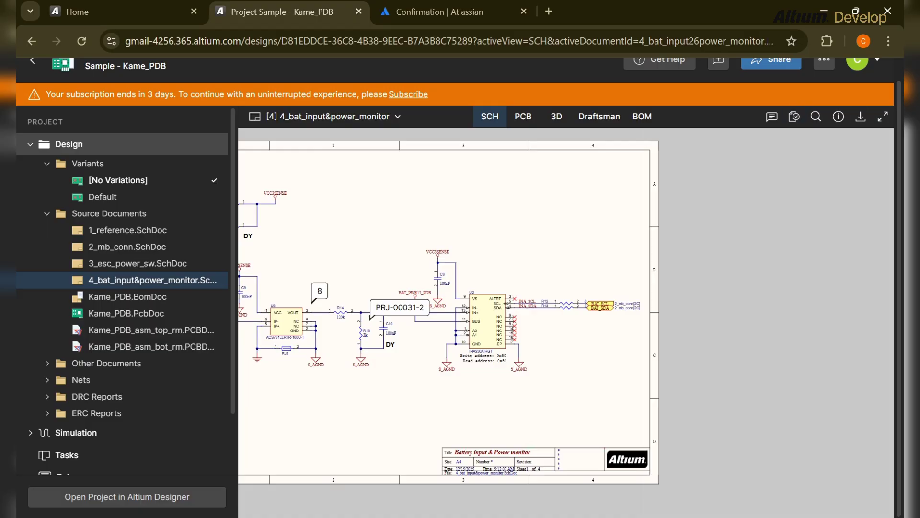
drag(349, 284, 472, 254)
scroll(473, 255, up, 3)
scroll(499, 345, down, 5)
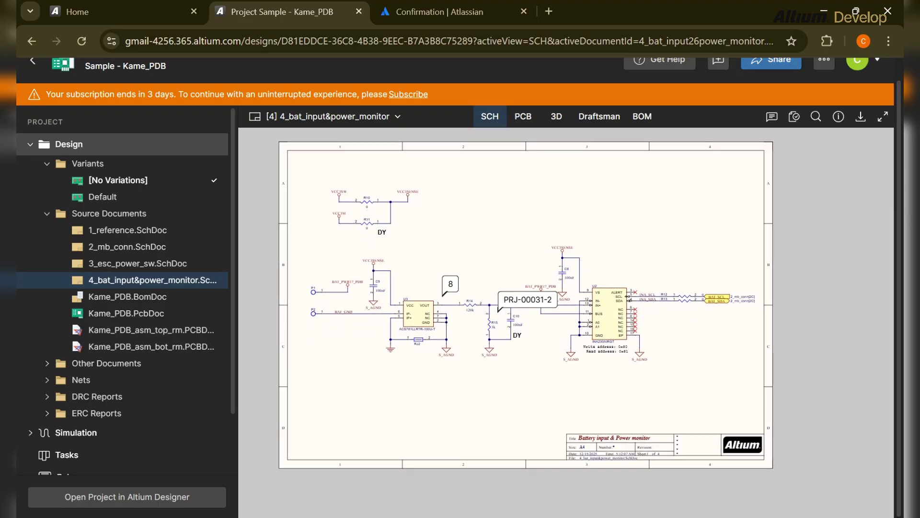
scroll(482, 242, up, 3)
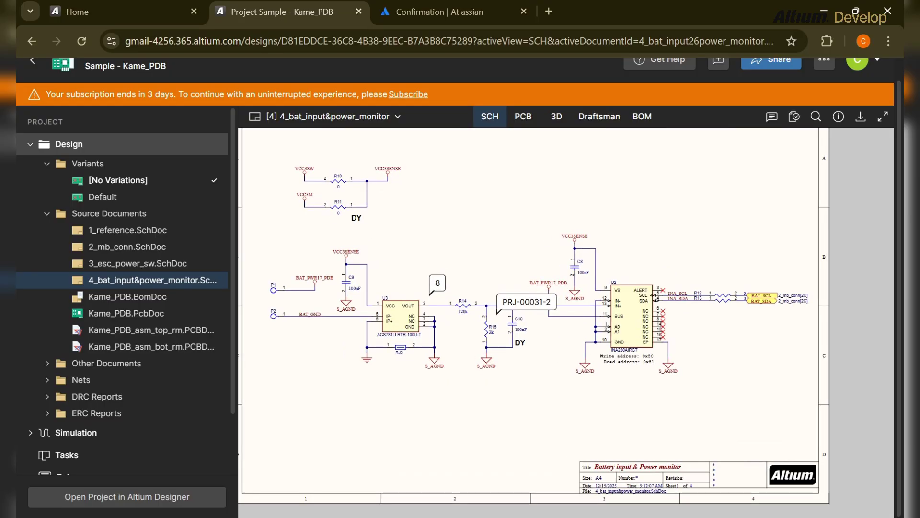
scroll(482, 242, down, 3)
drag(482, 242, 540, 238)
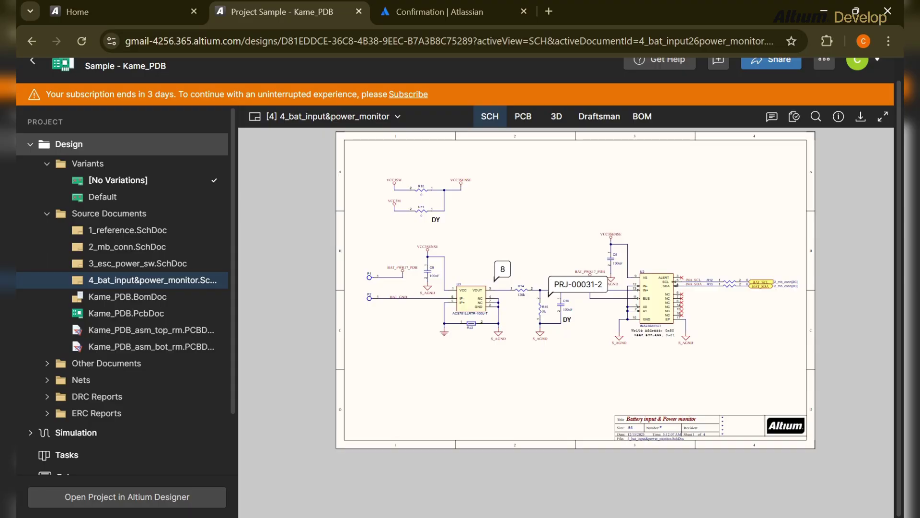
scroll(469, 277, up, 2)
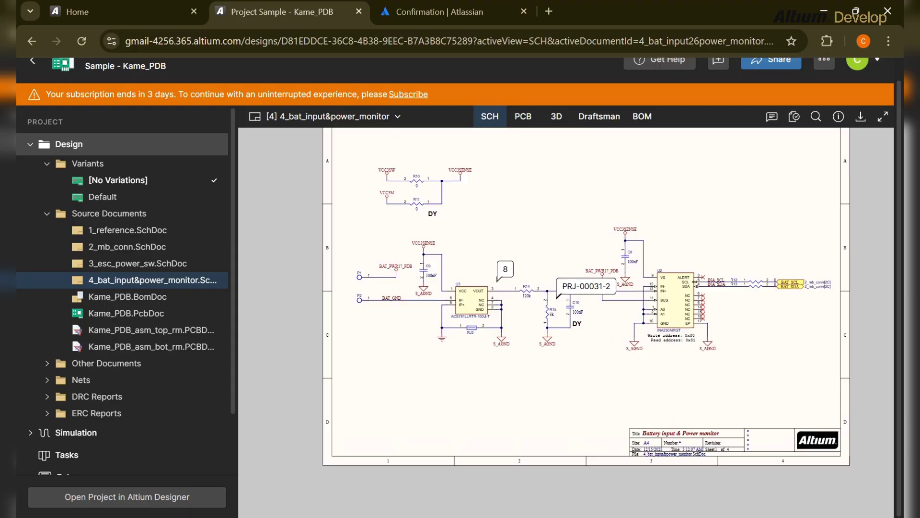
drag(470, 277, 420, 270)
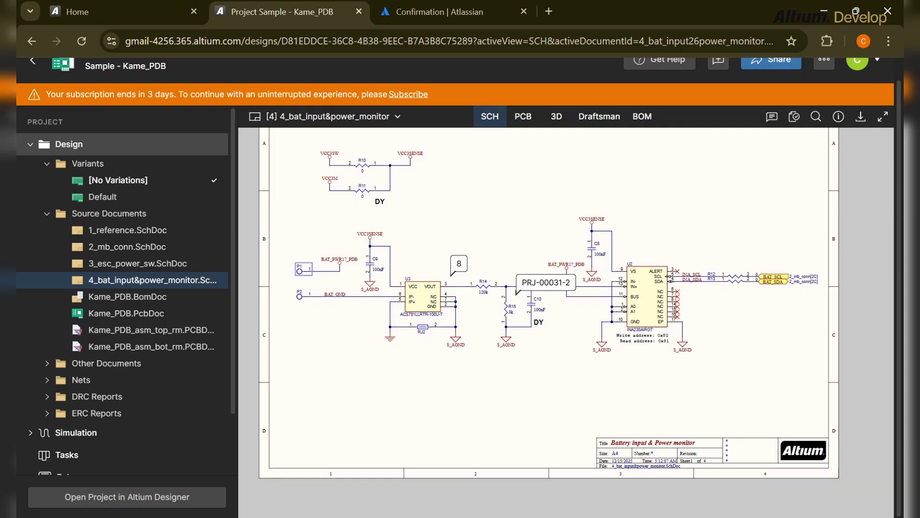
drag(549, 374, 506, 381)
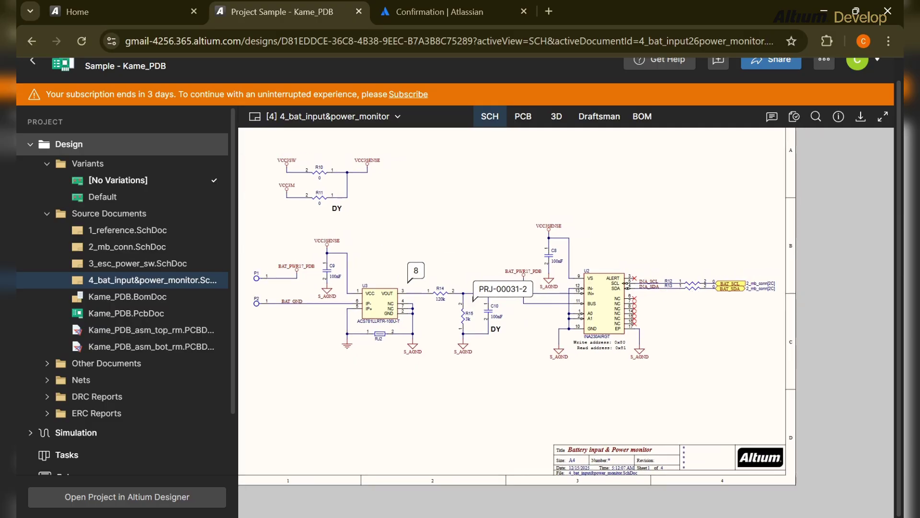
Start a new comment attached to component U2 (INA230AIRGT) on the schematic
scroll(421, 307, up, 4)
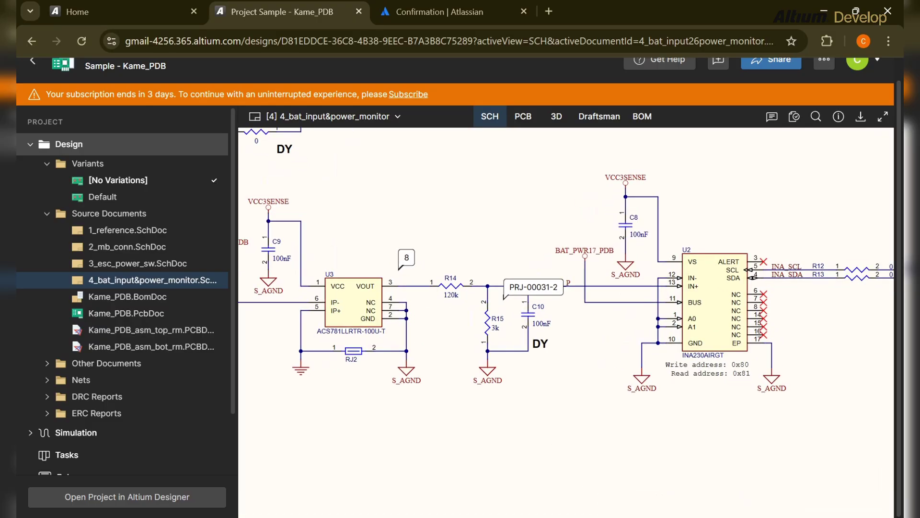
drag(428, 309, 515, 322)
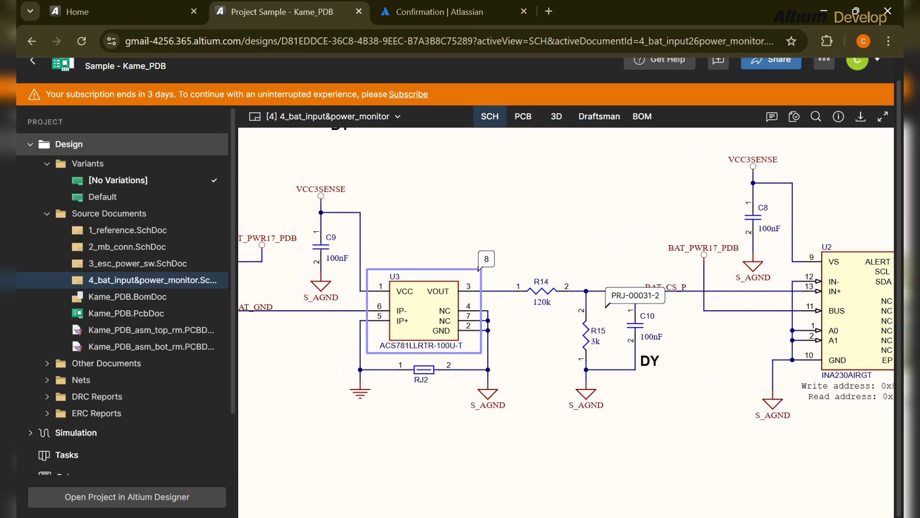
drag(843, 307, 610, 321)
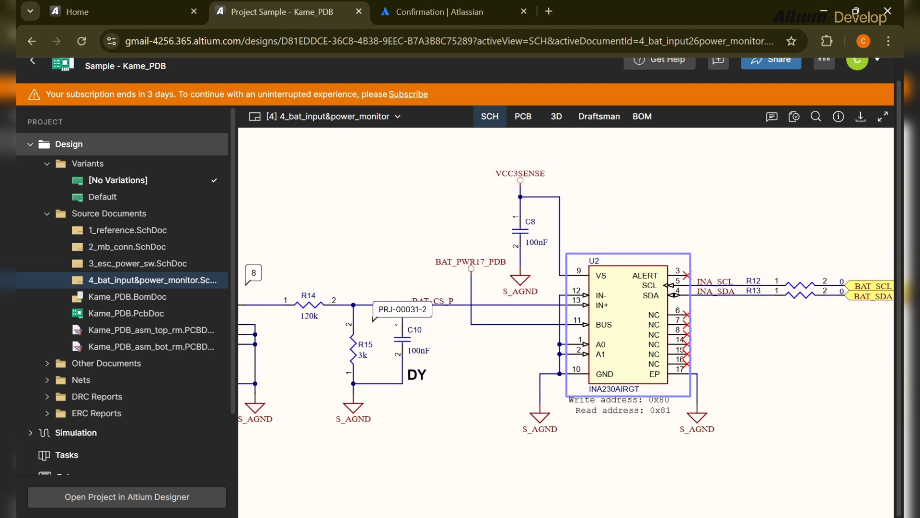
click(628, 324)
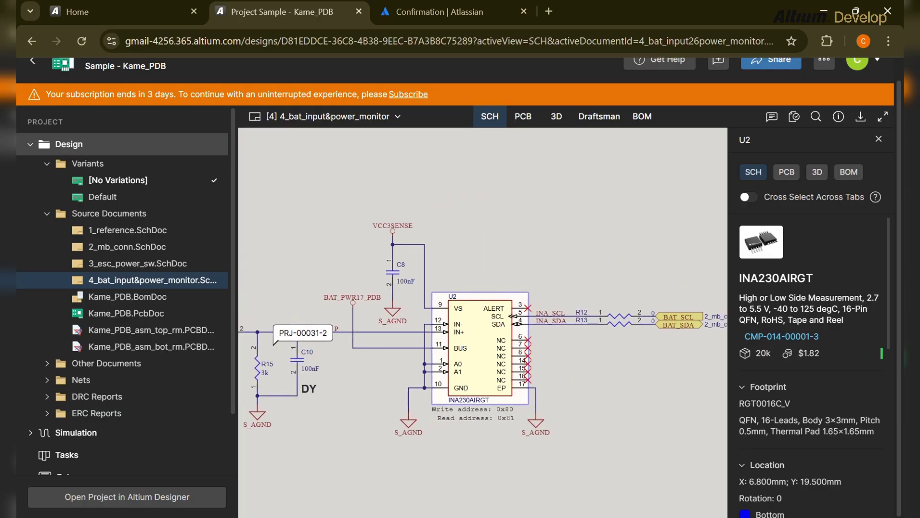
click(771, 116)
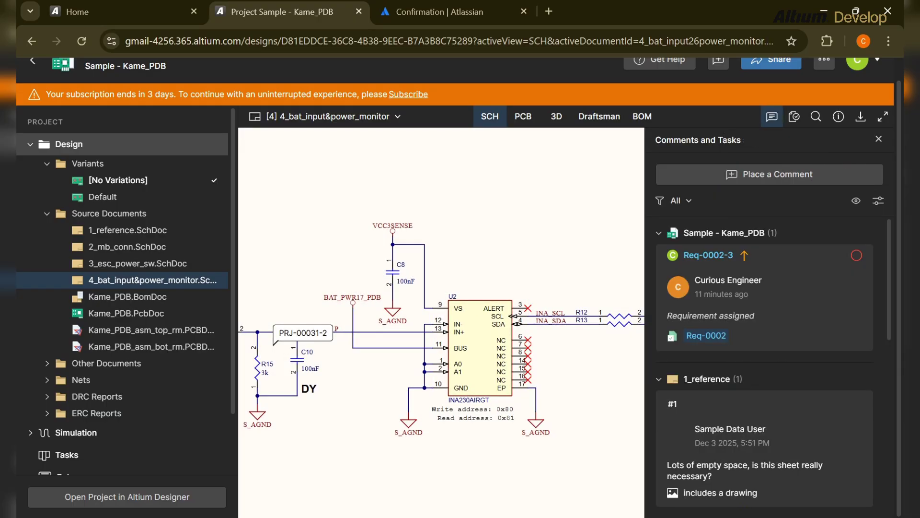
click(769, 174)
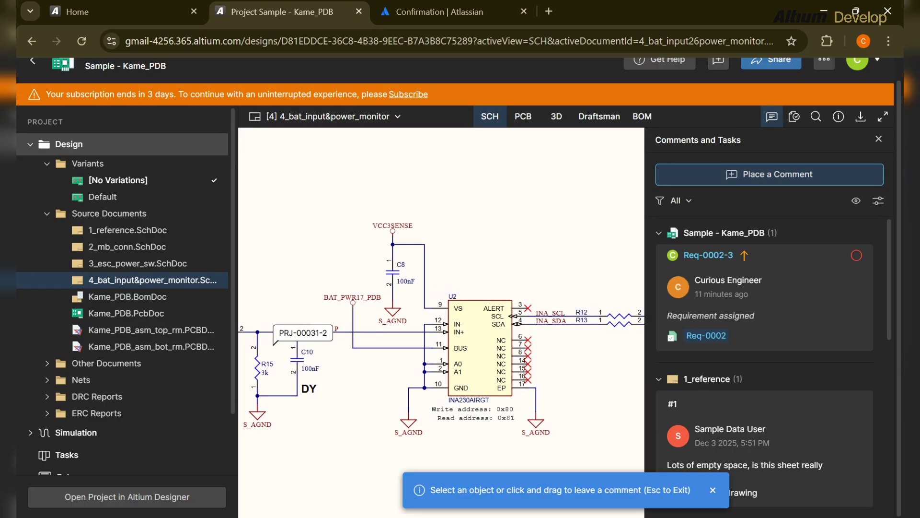
click(479, 348)
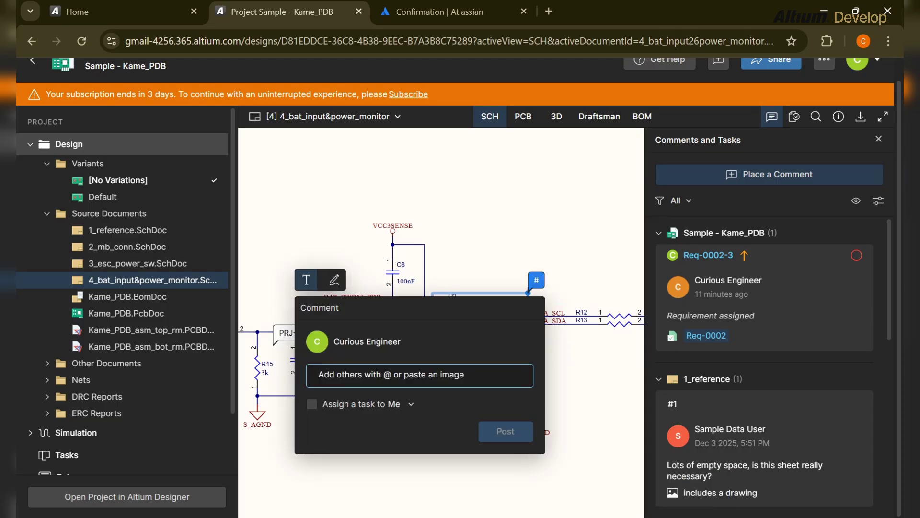
Write the comment "This IC circuit needs to be verified because there is no signal at the output pin, the Sense pin is working fine"
text(This)
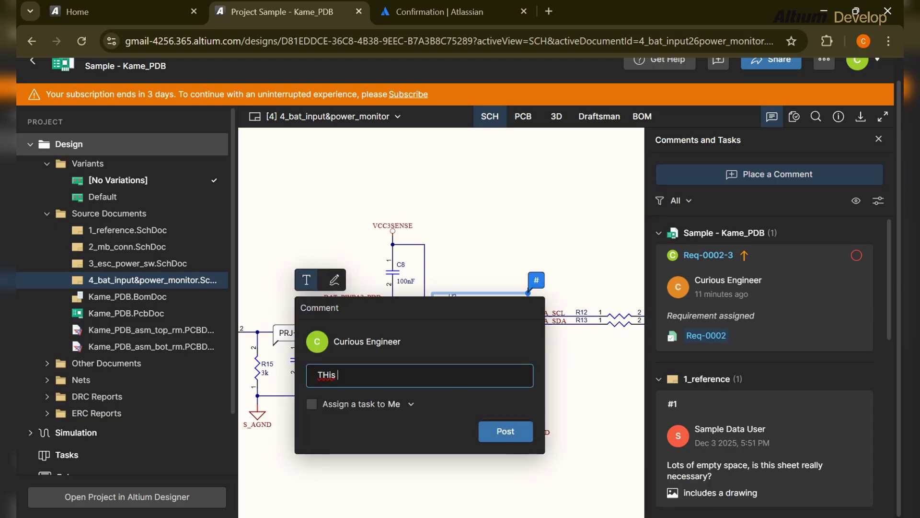
key(BackSpace)
key(BackSpace)
key(BackSpace)
text(j=his)
key(BackSpace)
key(BackSpace)
text(his IC circuit needs to be verified )
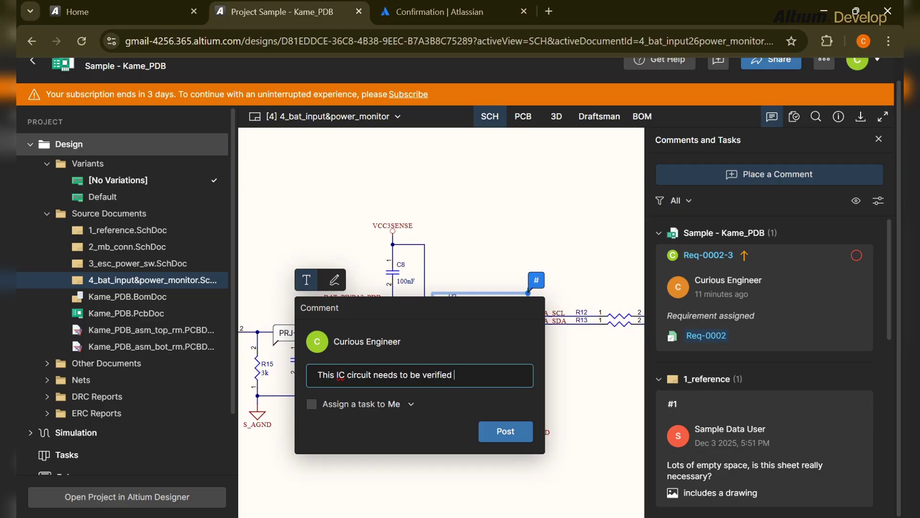
text(because ithere is no)
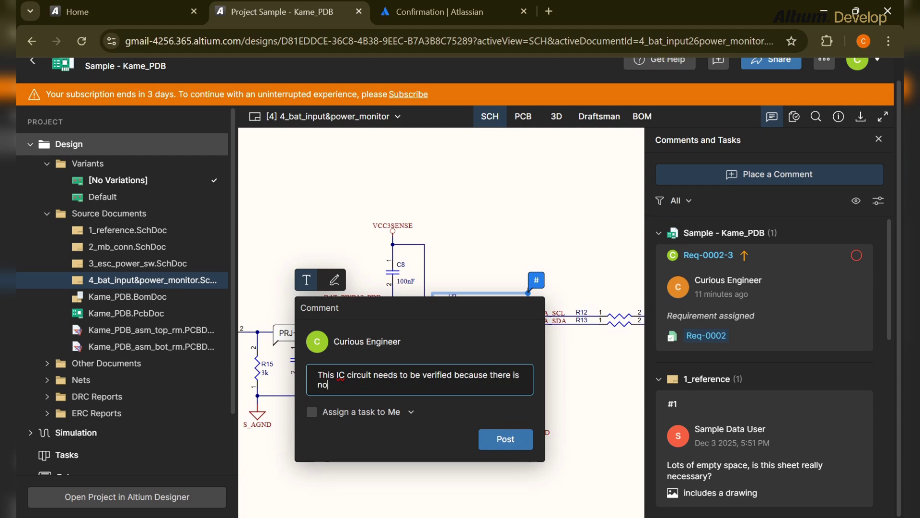
text( signal at the )
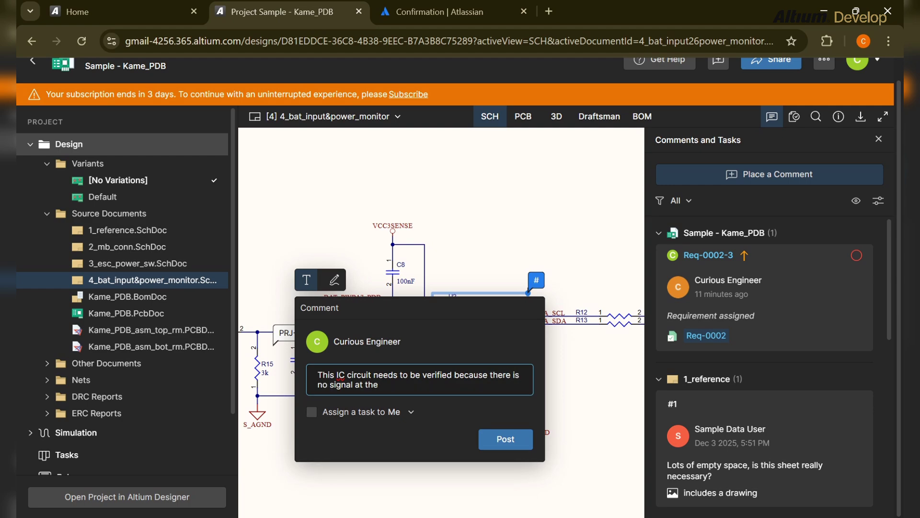
text(output pin, the Sense pin )
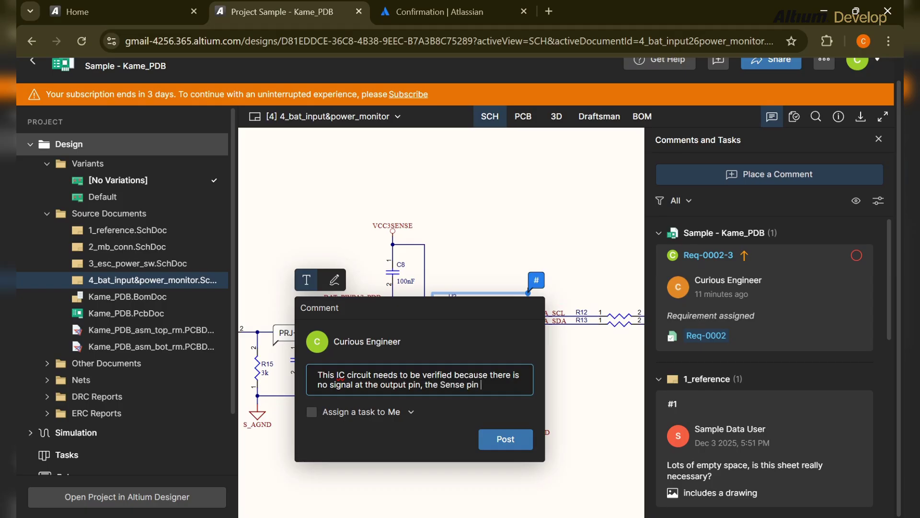
text(is wok)
key(BackSpace)
text(rking f)
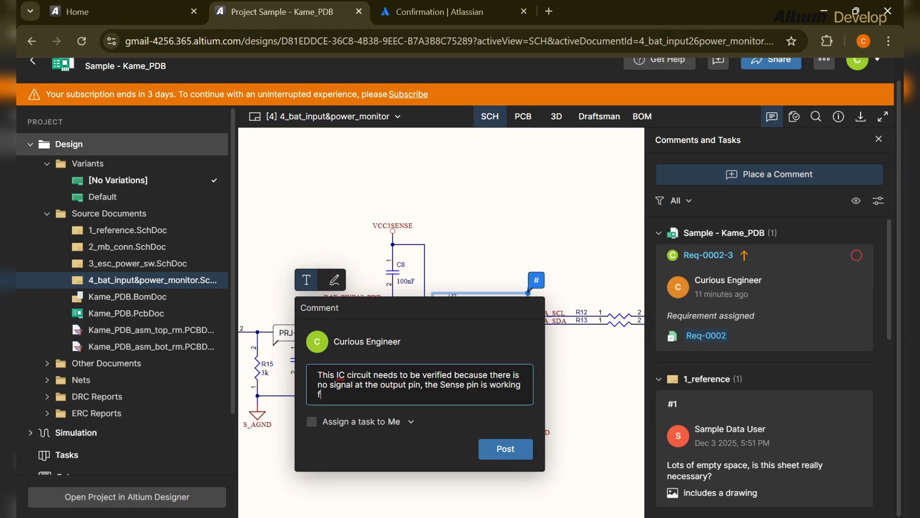
text(ine)
key(Return)
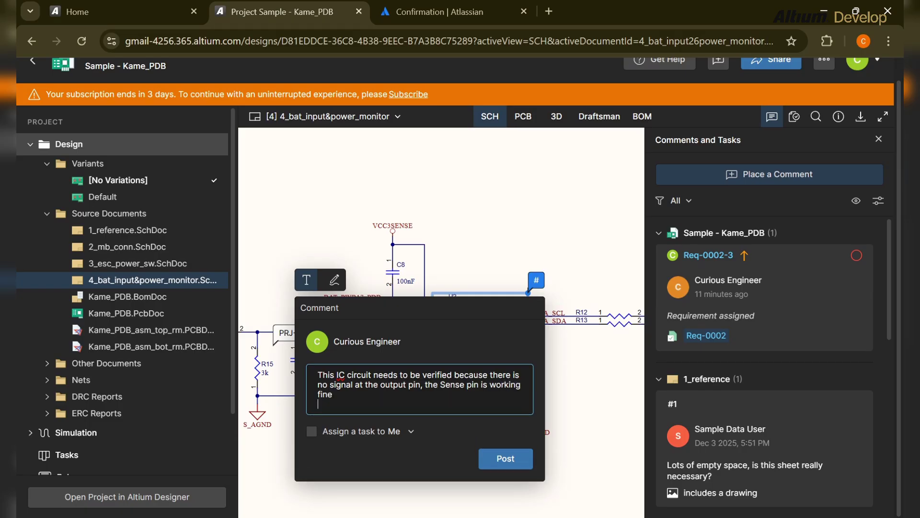
Add the line "- It has the Vcc voltage coming into the pin and etc" and post the comment
text(- It has the Vcc voltage )
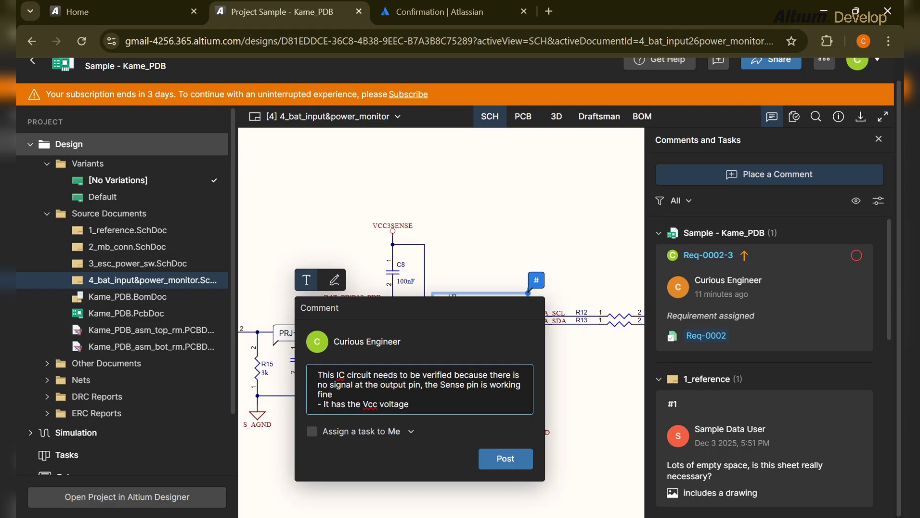
text(coming into the pin and etc)
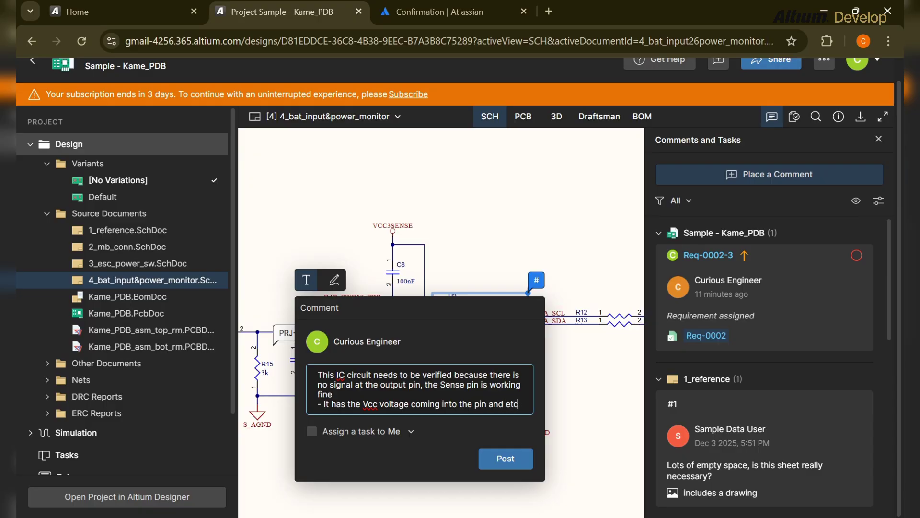
key(ctrl+Return)
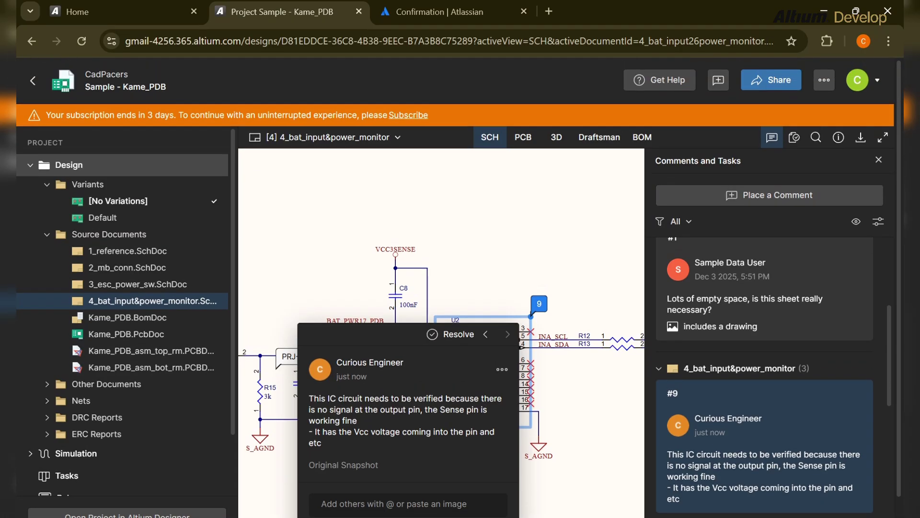
Convert the posted U2 comment into a task and review the project's comments and tasks
click(501, 349)
click(471, 371)
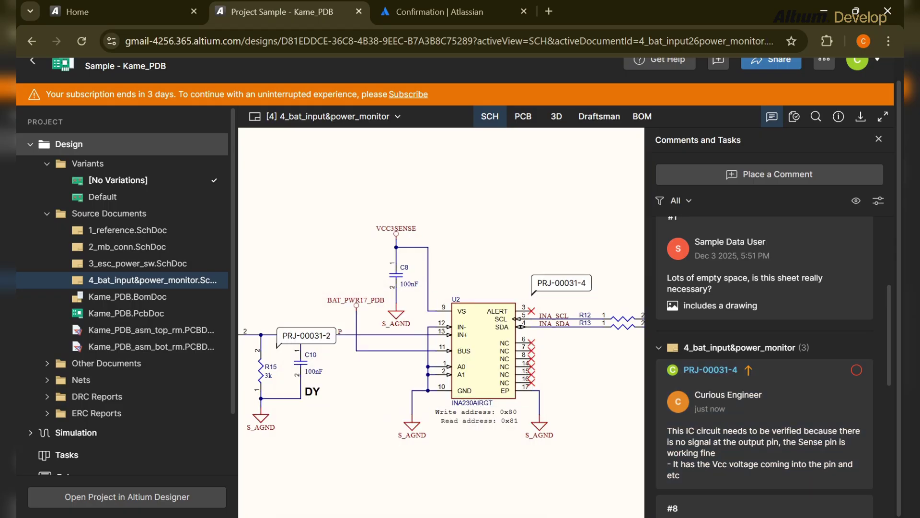
scroll(764, 366, up, 4)
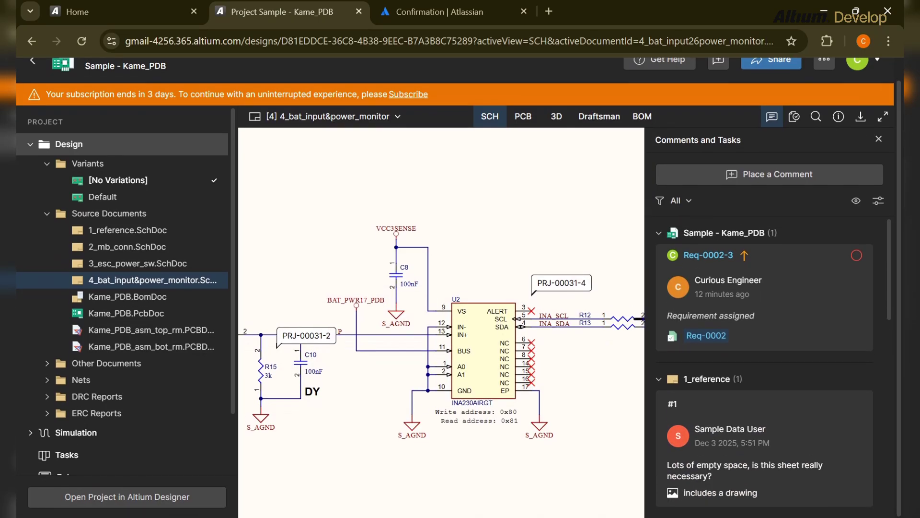
Inspect component U2's details, then review its task PRJ-00031-4 and the original snapshot attached to the comment
click(404, 351)
click(483, 351)
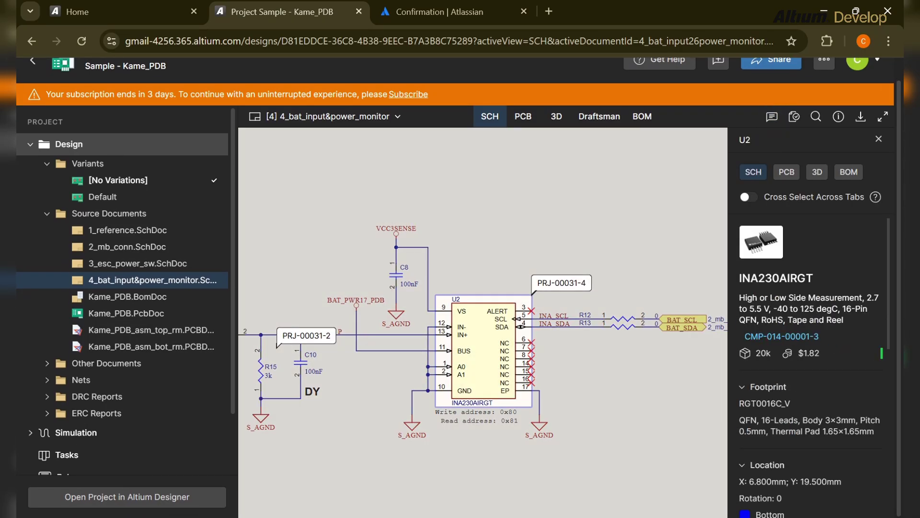
scroll(810, 364, down, 1)
click(561, 282)
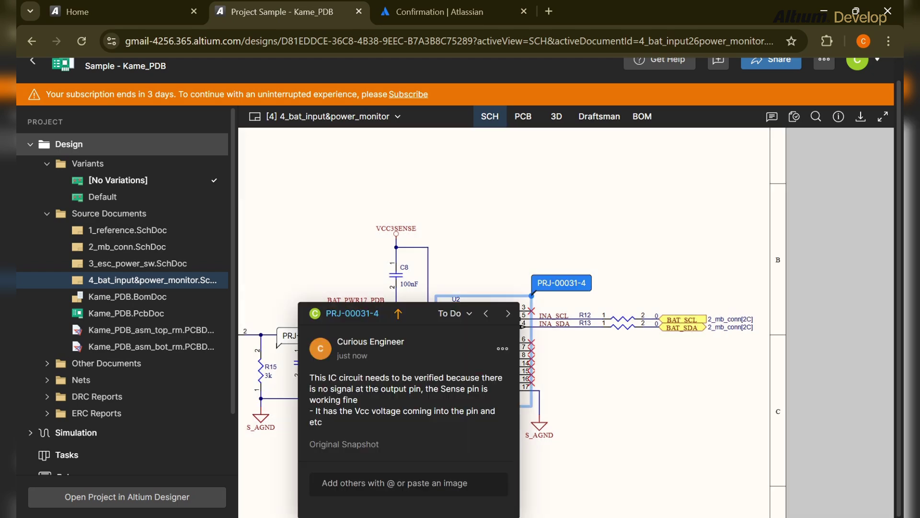
mouse_move(344, 443)
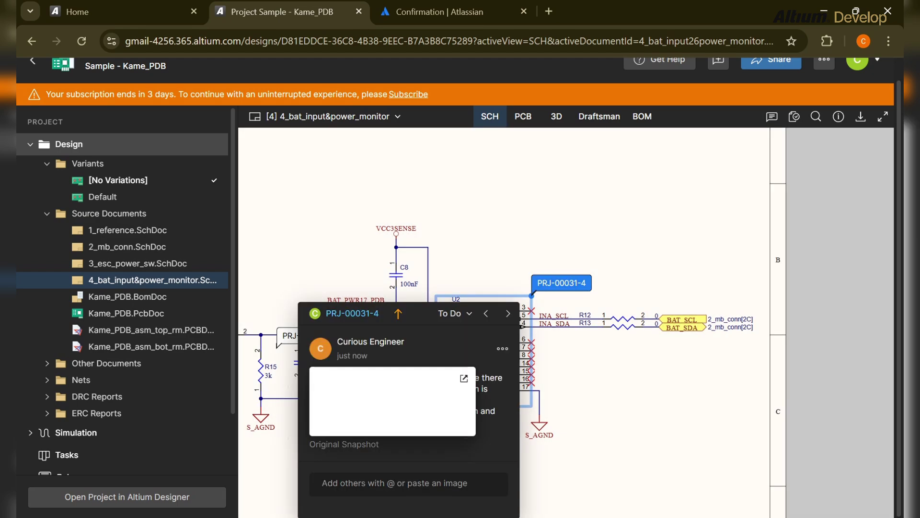
click(464, 379)
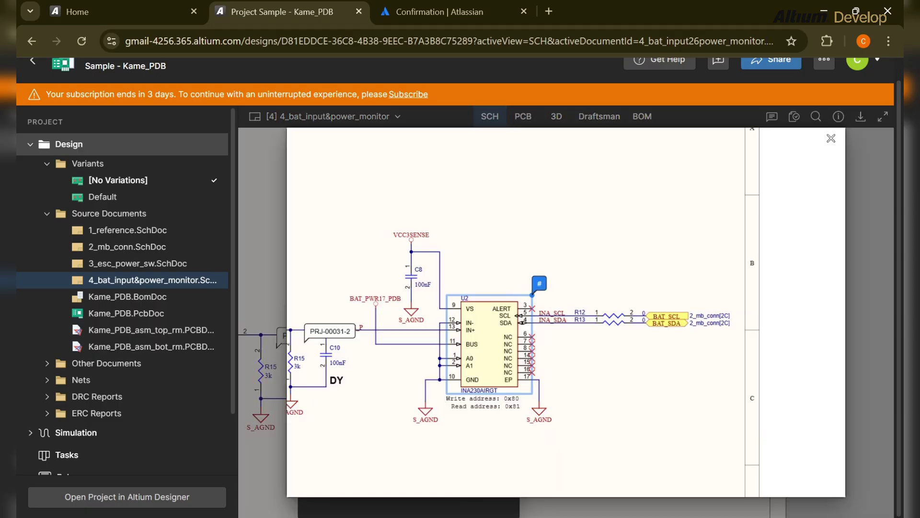
key(Escape)
scroll(529, 365, down, 2)
key(Escape)
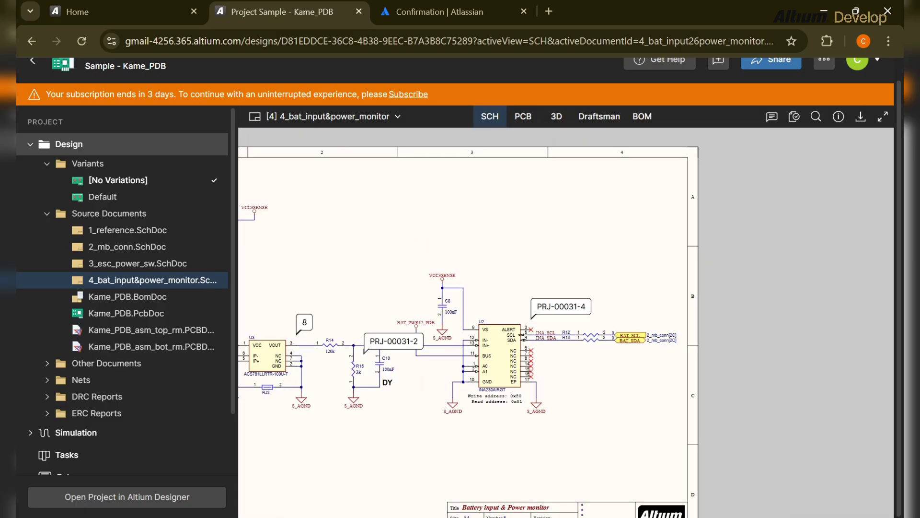
Examine the pins and surrounding connections of the U2 circuit on the schematic
scroll(455, 439, up, 5)
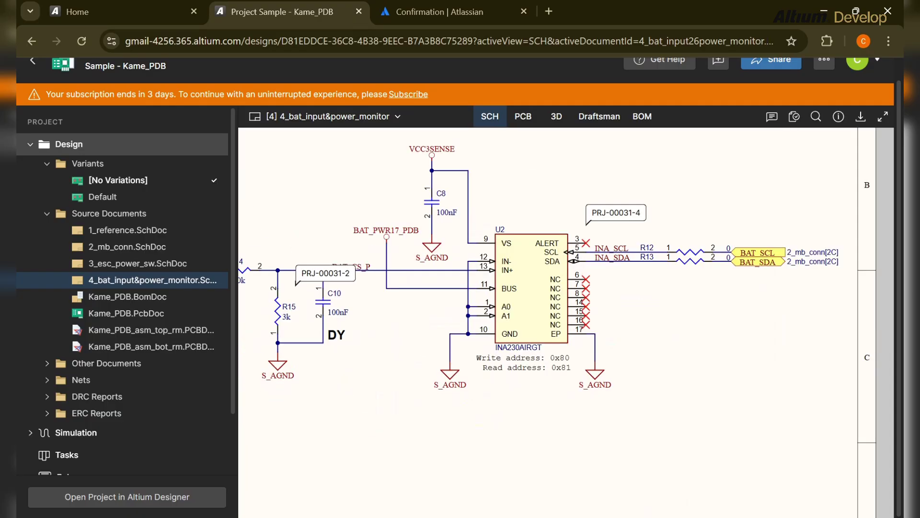
drag(469, 334, 441, 358)
drag(503, 311, 461, 319)
scroll(509, 354, up, 2)
drag(509, 355, 546, 364)
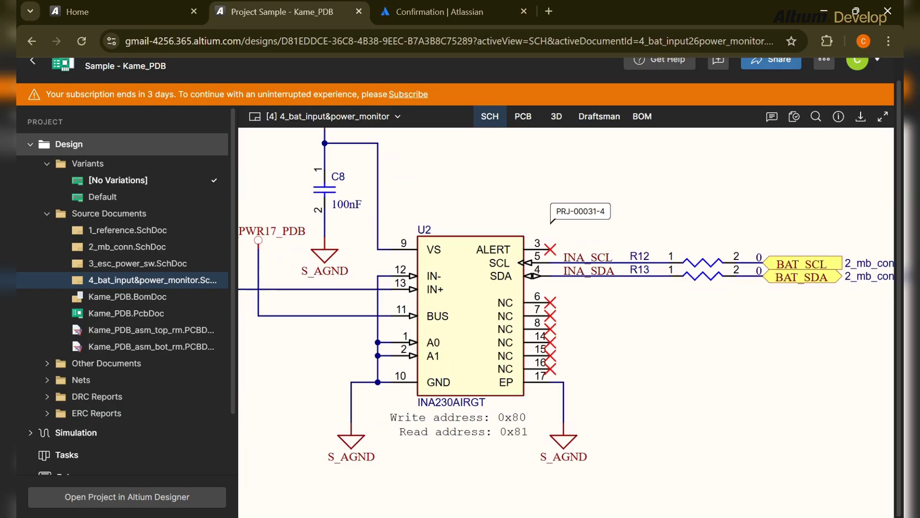
scroll(346, 330, up, 2)
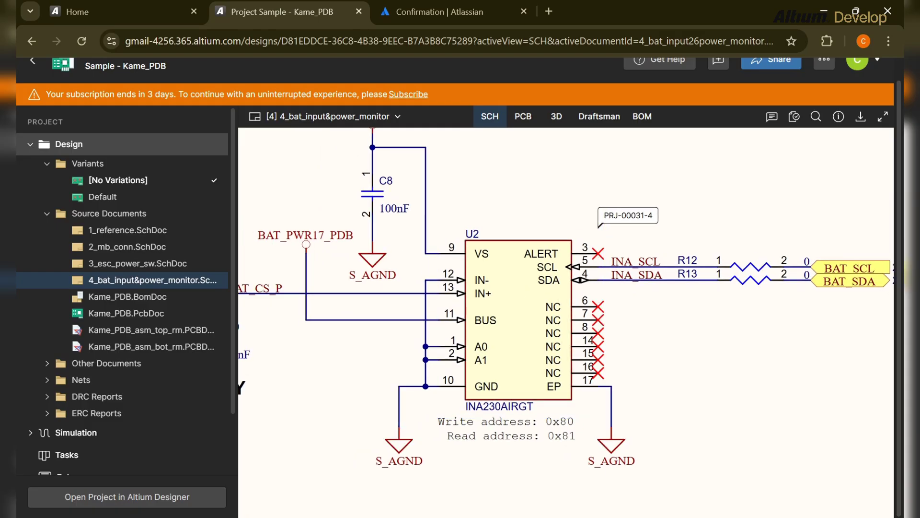
scroll(385, 302, down, 3)
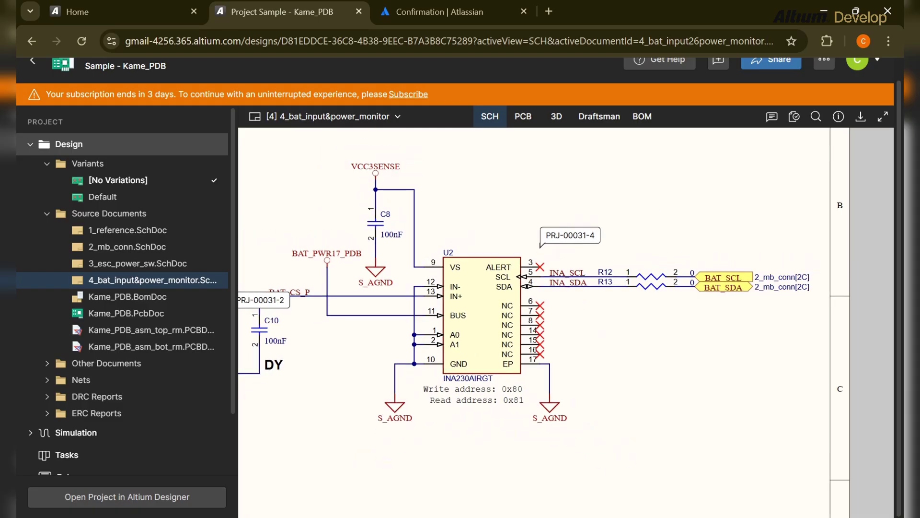
drag(386, 302, 401, 300)
click(124, 11)
scroll(565, 316, down, 2)
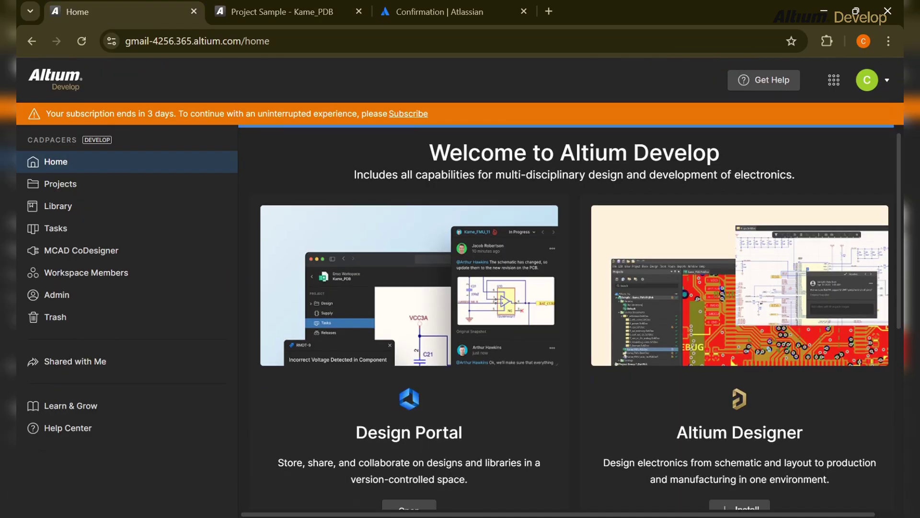
key(ctrl+Tab)
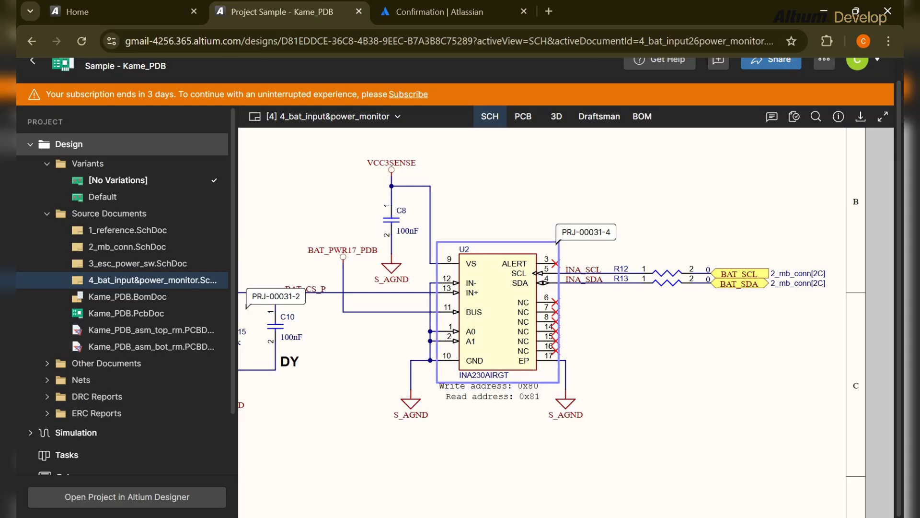
Bring up the project's requirements and review Req-0001 through Req-0004
click(497, 311)
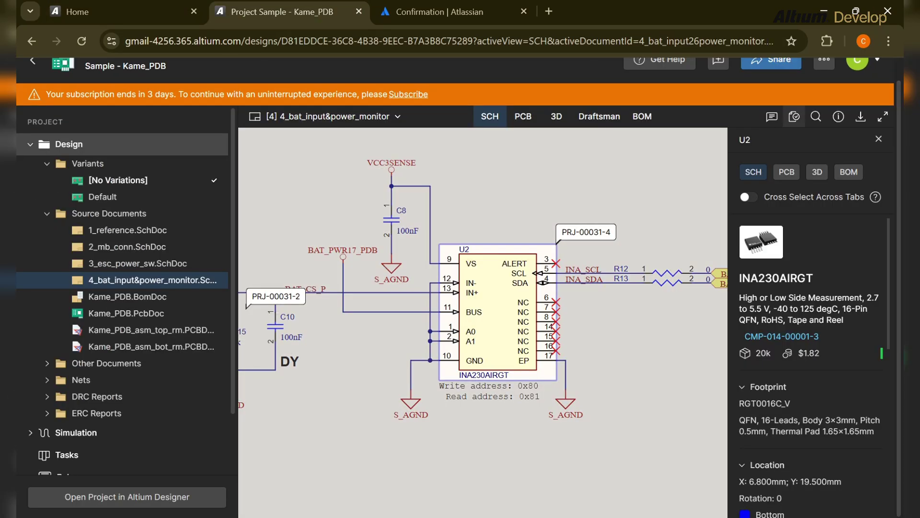
click(794, 117)
scroll(764, 335, up, 2)
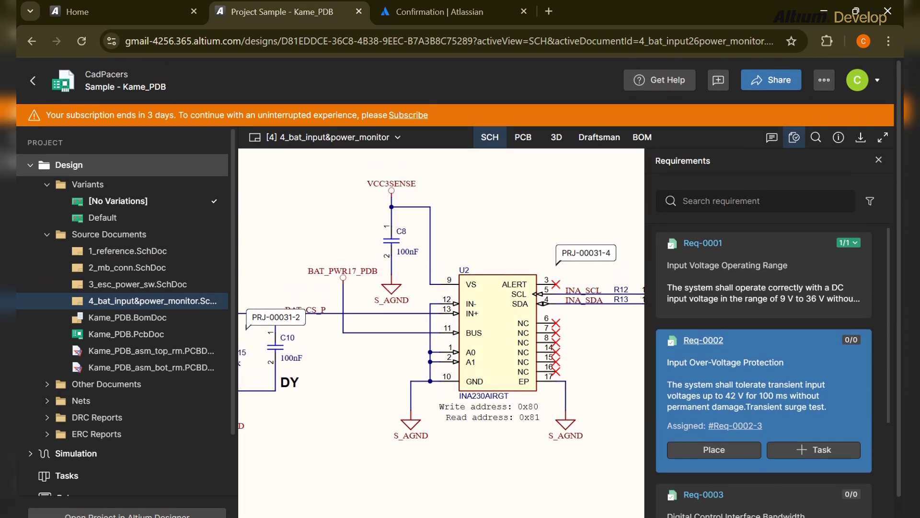
scroll(764, 335, down, 3)
scroll(764, 335, up, 3)
scroll(764, 336, down, 4)
scroll(496, 326, down, 1)
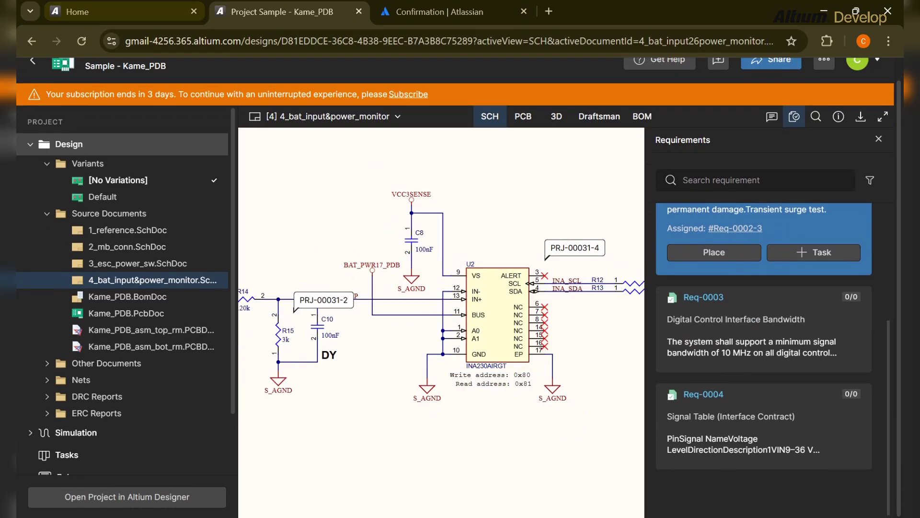
scroll(763, 360, up, 3)
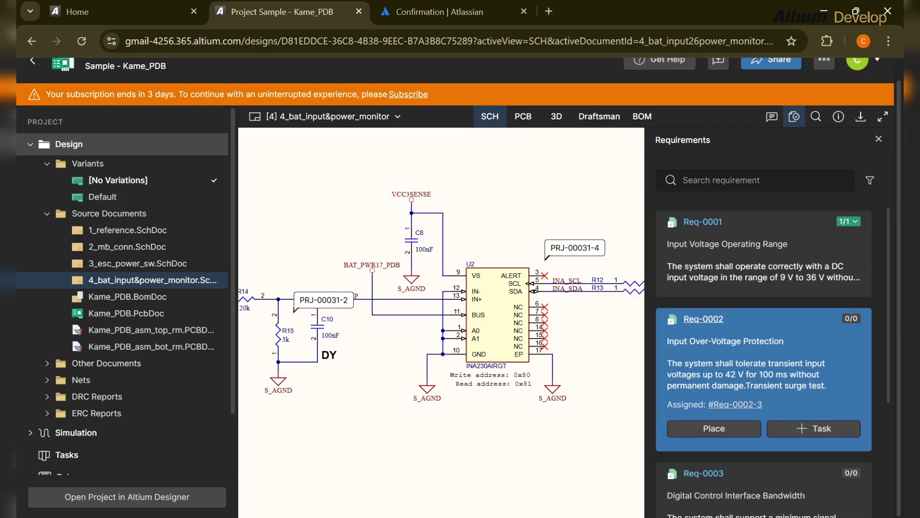
scroll(764, 360, down, 3)
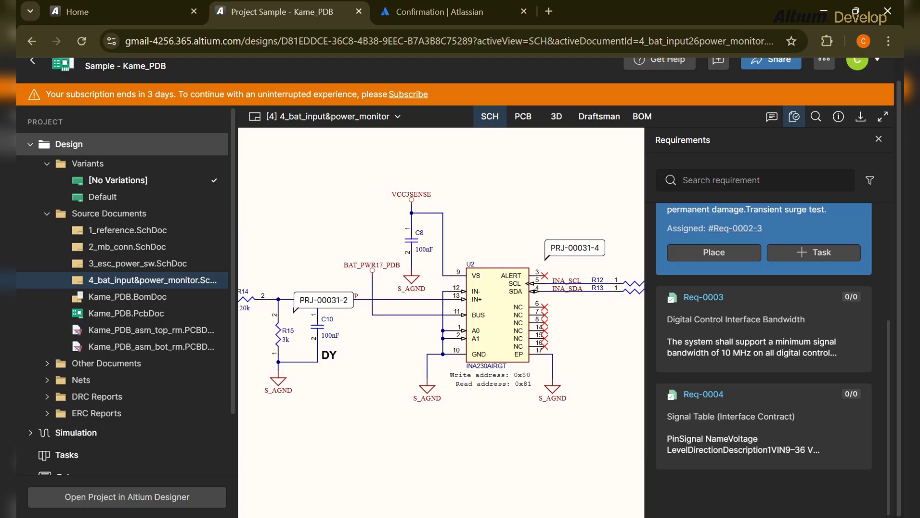
Open the Requirements Portal from the Altium home page and copy all the IC test notes from Notepad
click(123, 12)
scroll(570, 316, down, 6)
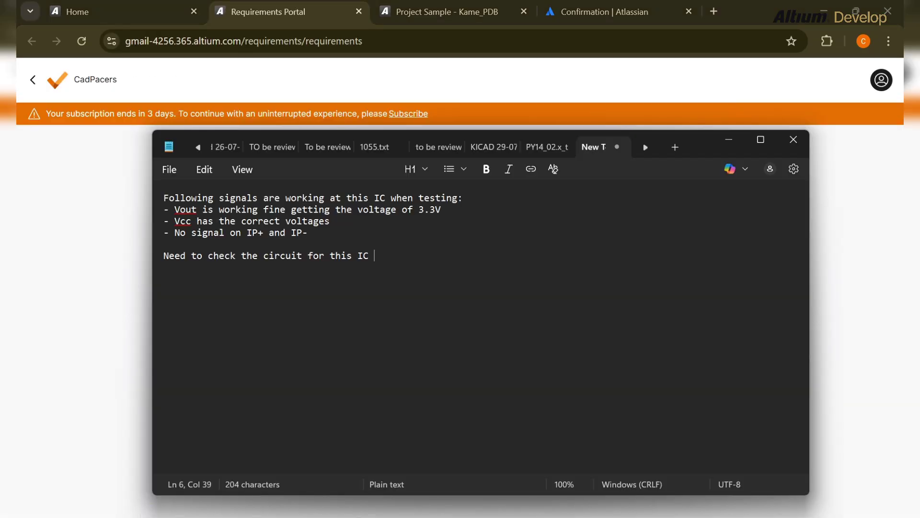
key(ctrl+a)
key(ctrl+c)
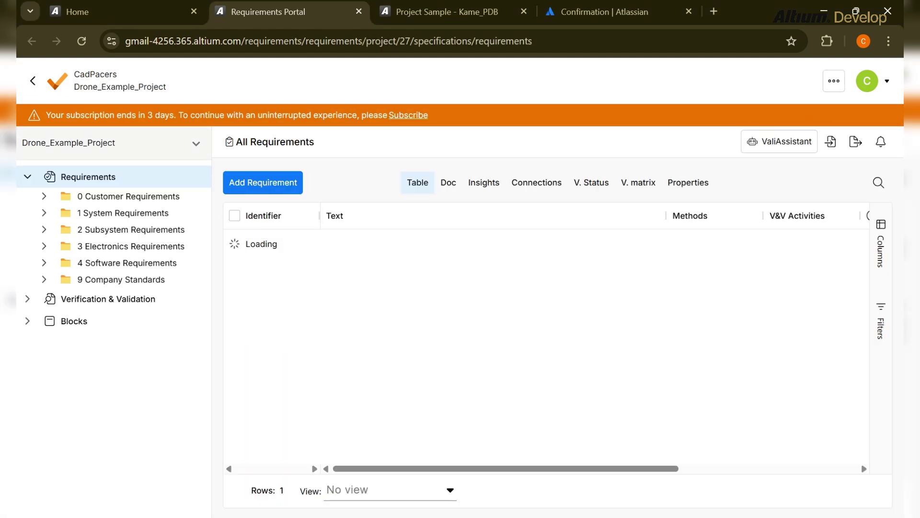
Check the list of requirement projects, then search Drone_Example_Project's requirements for Req-0003
click(196, 142)
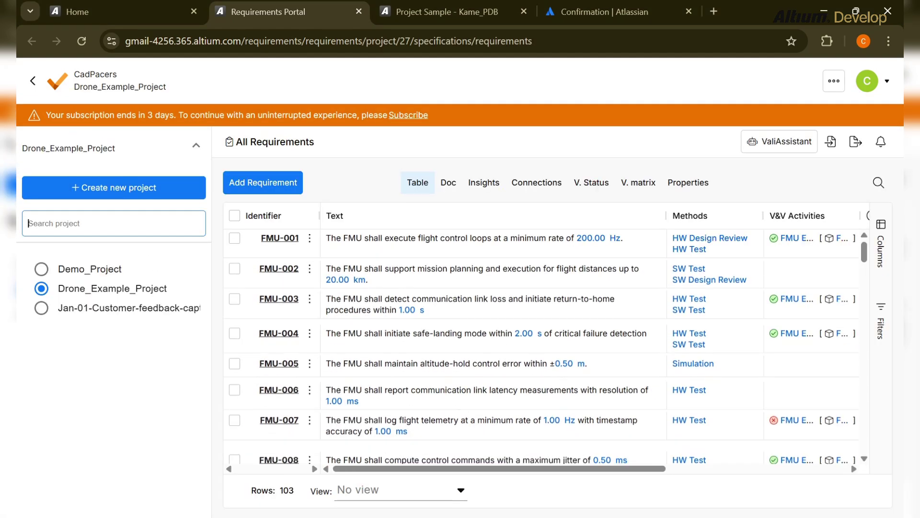
click(196, 145)
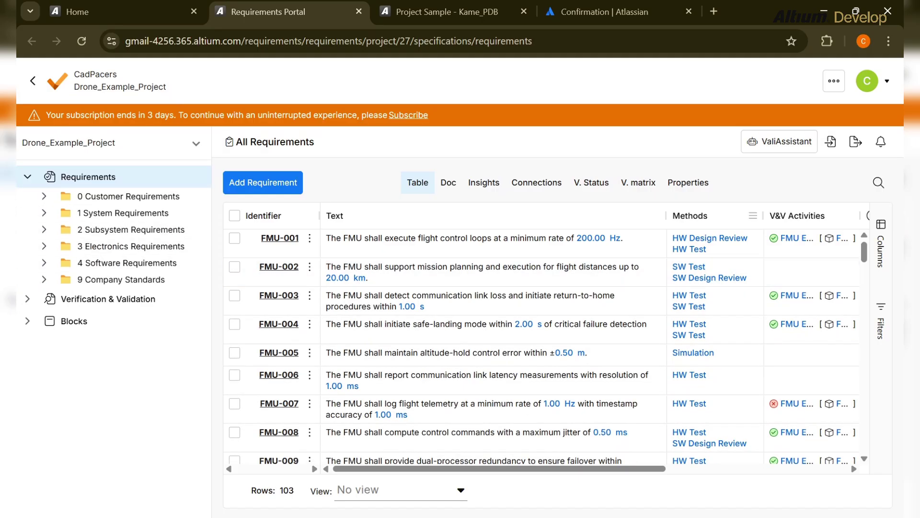
click(879, 182)
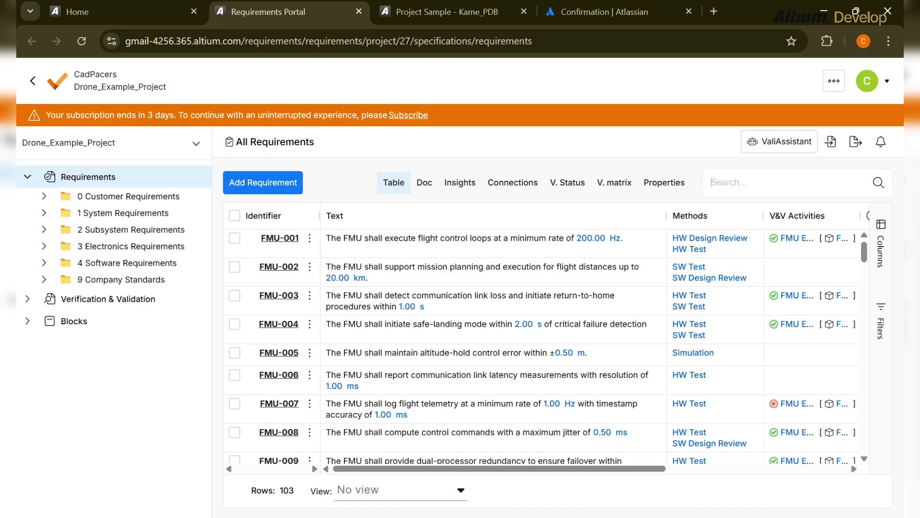
text(Req)
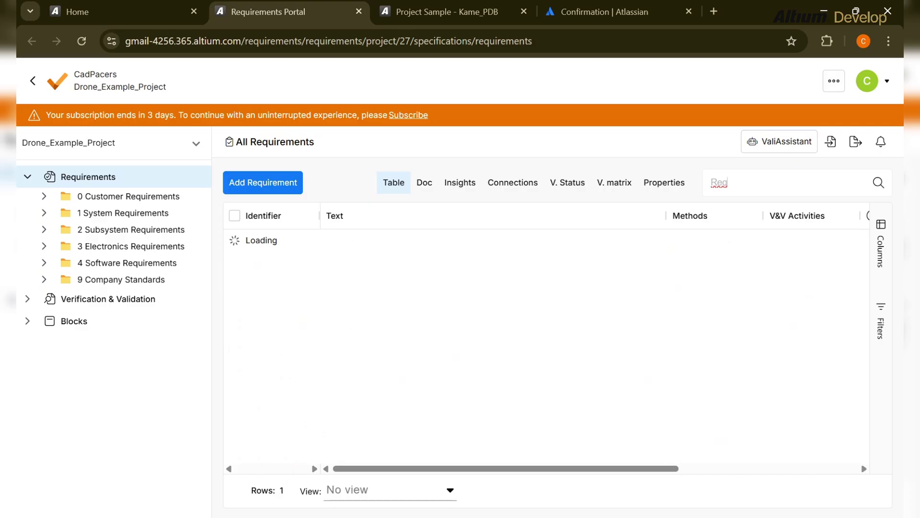
text(-0003)
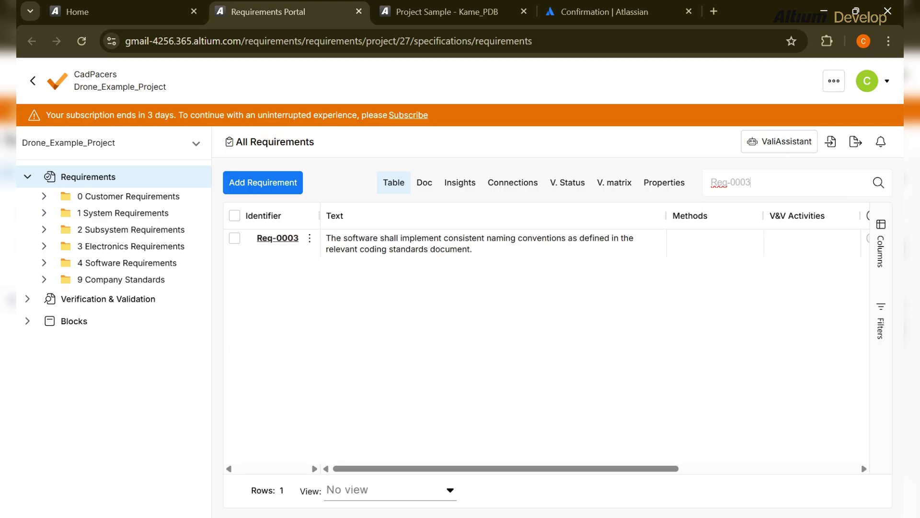
Examine Req-0003's text and its V&V activities, V&V status and applicable block columns
double_click(479, 243)
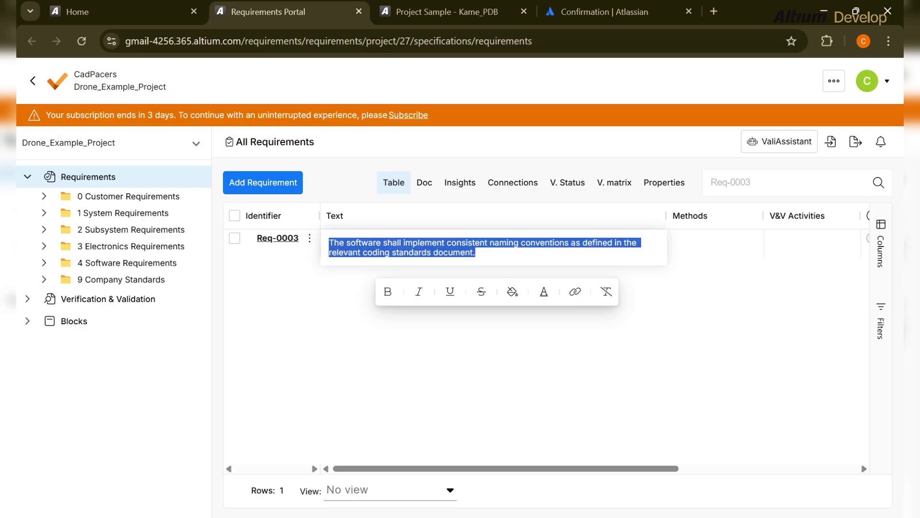
key(Escape)
drag(506, 468, 616, 469)
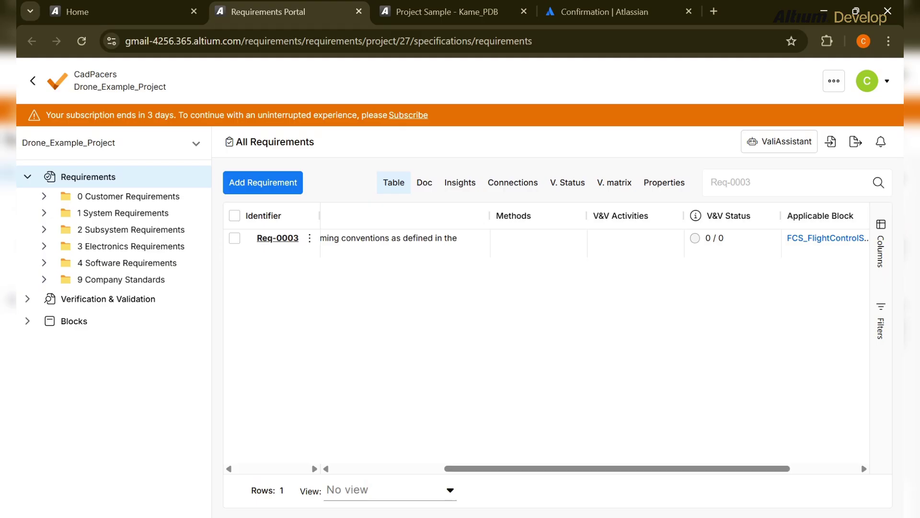
drag(617, 468, 505, 469)
Add the line "It needs to be updated:" below Req-0003's existing text, with a blank line before and after it
double_click(493, 243)
click(475, 252)
text(It n)
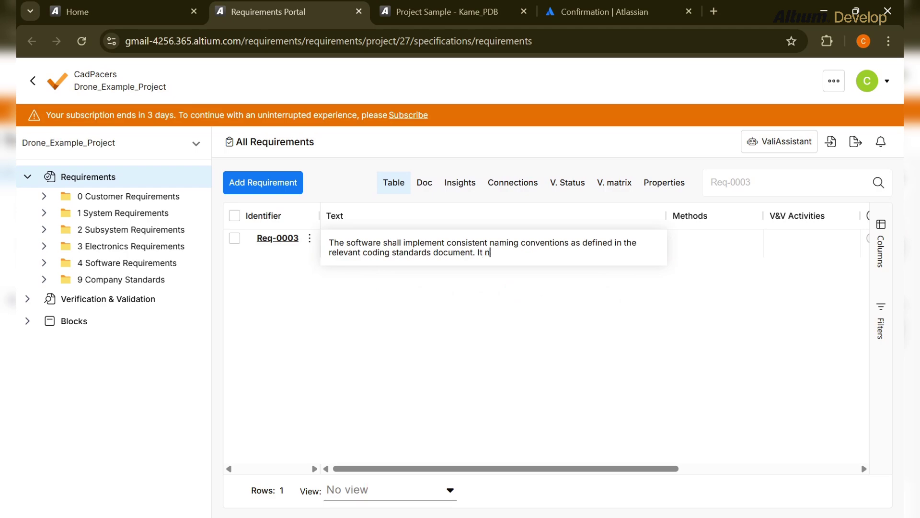
text( has)
key(BackSpace)
key(BackSpace)
key(BackSpace)
text(needs to be)
key(BackSpace)
key(BackSpace)
key(BackSpace)
key(BackSpace)
key(BackSpace)
key(Return)
key(Return)
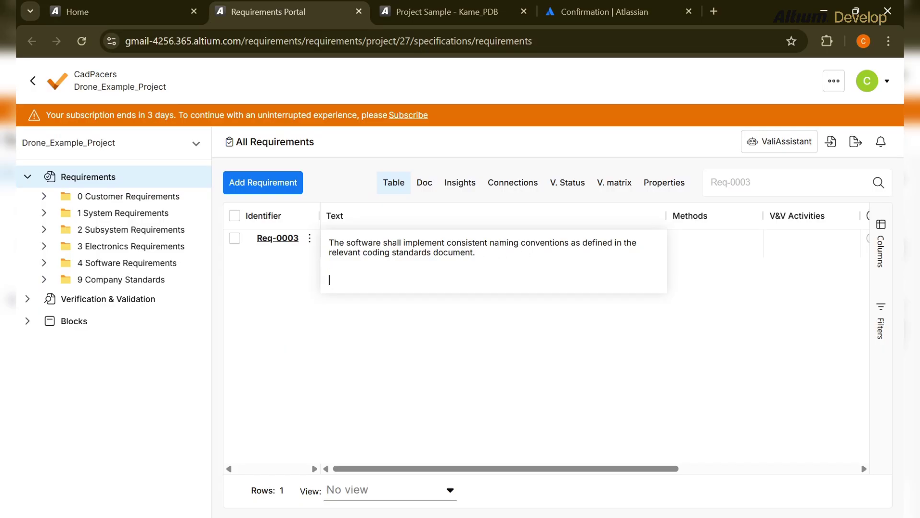
text(It needs to be updated:)
key(Return)
key(Return)
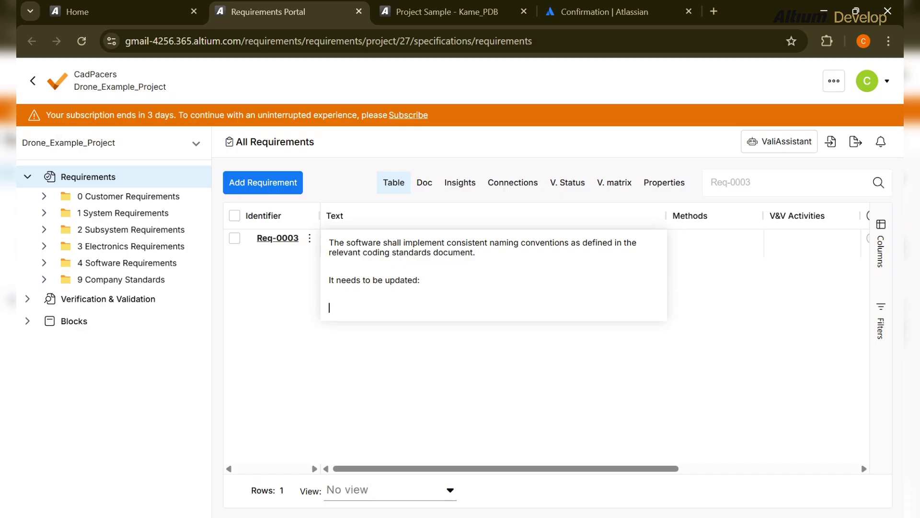
Paste the copied IC test notes at the end of Req-0003's text and finish editing it
key(ctrl+v)
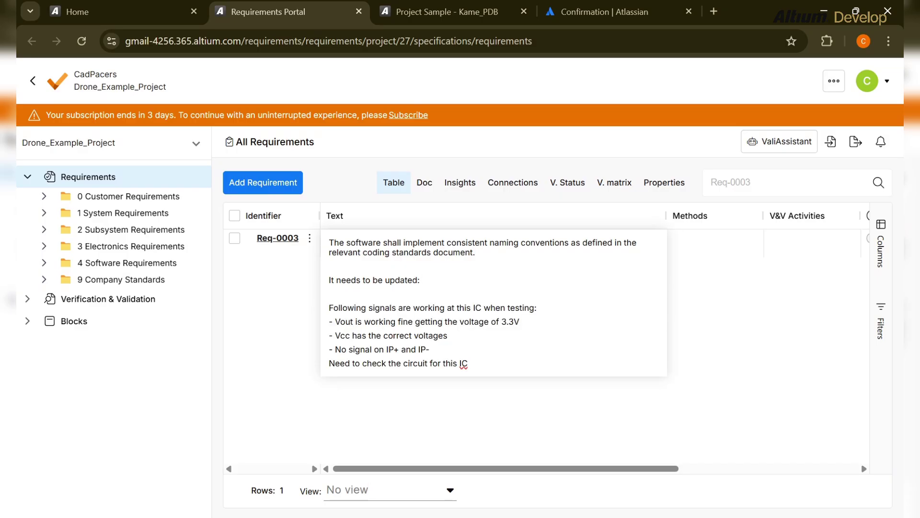
key(Return)
drag(506, 468, 651, 468)
click(371, 261)
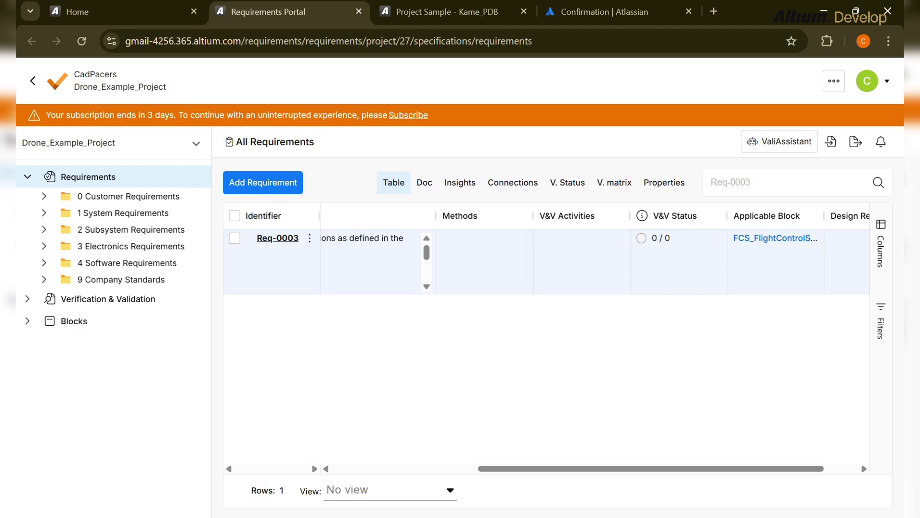
Check the verification and validation items of Req-0003 and close them
double_click(582, 261)
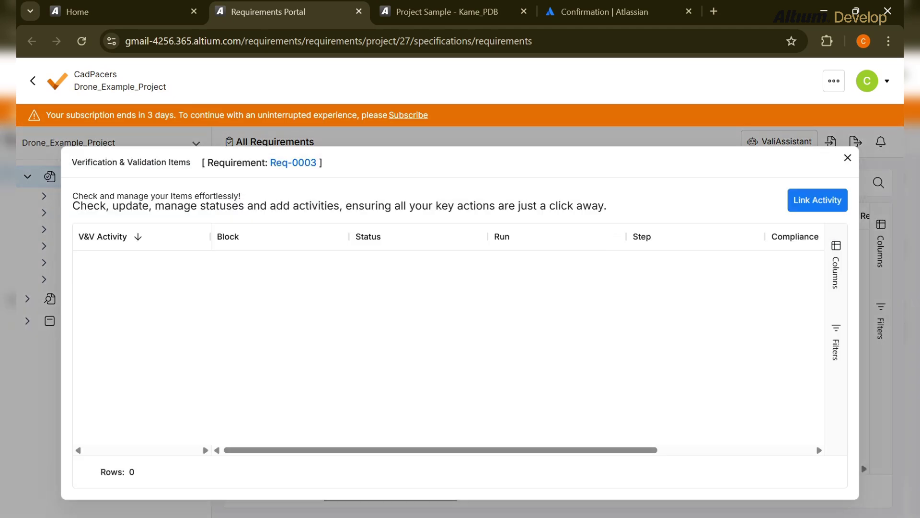
mouse_move(441, 449)
mouse_down()
mouse_move(596, 450)
mouse_move(441, 449)
mouse_up()
click(848, 157)
click(582, 261)
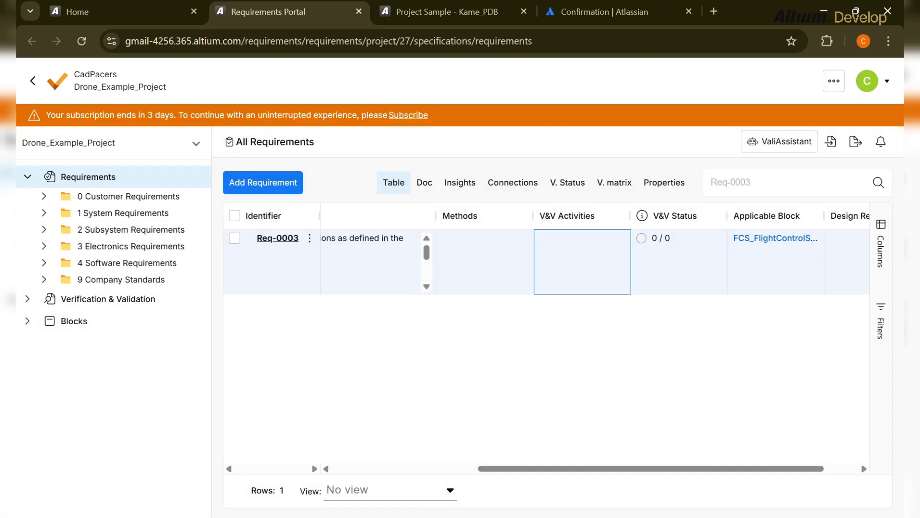
Review the activities and blocks available in Req-0003's Link Activity form, then close it and the verification and validation items without linking any
double_click(583, 261)
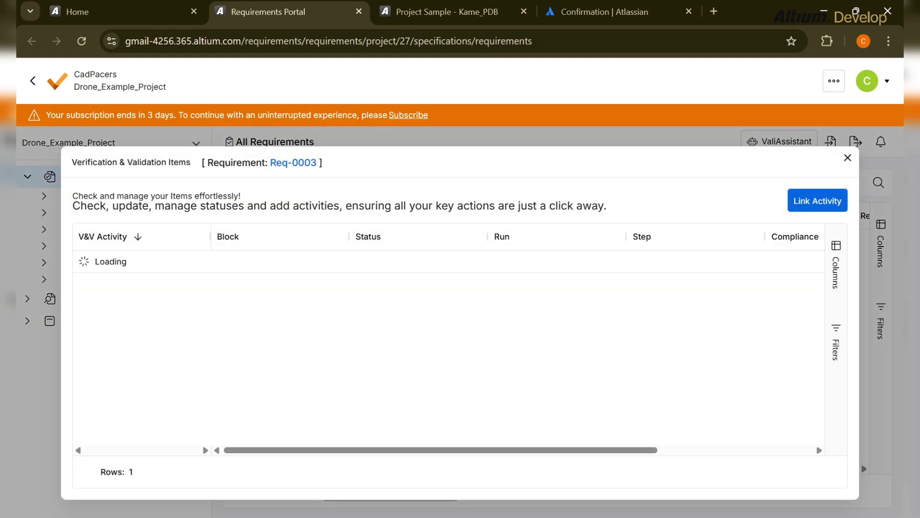
click(818, 199)
click(459, 276)
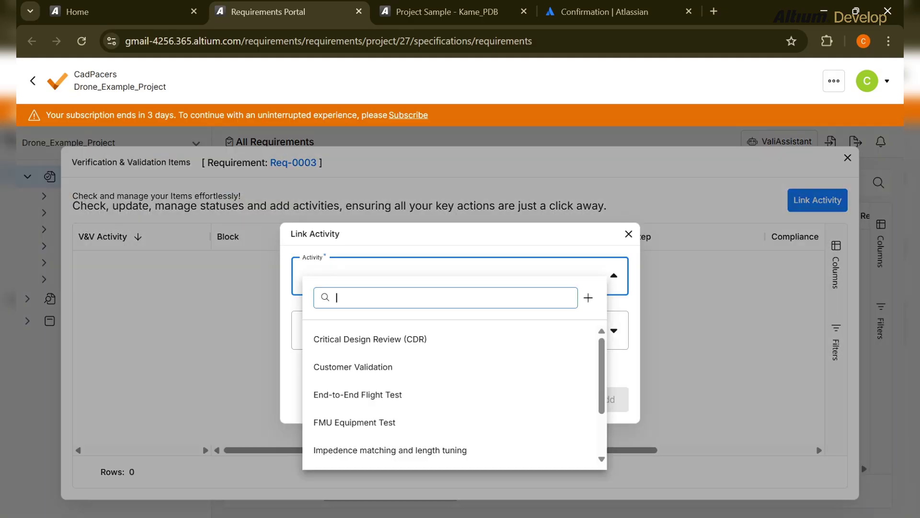
scroll(449, 350, down, 2)
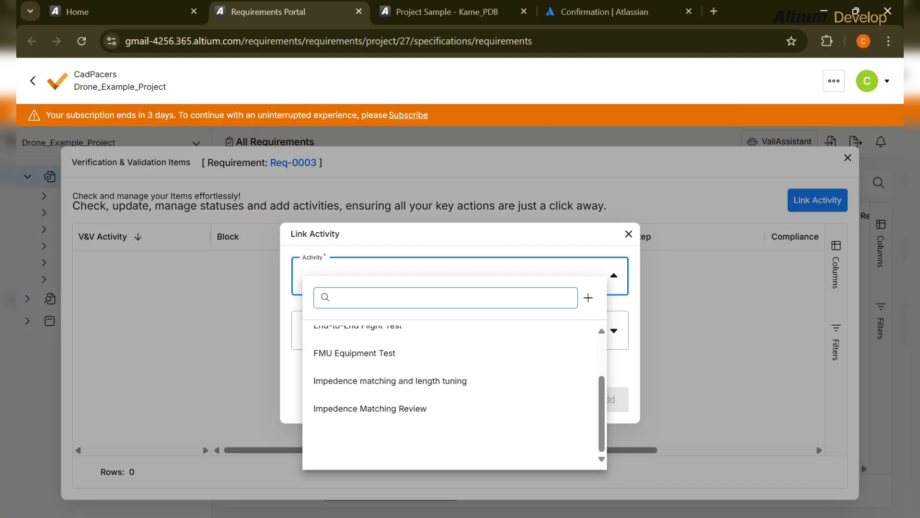
click(614, 330)
click(614, 330)
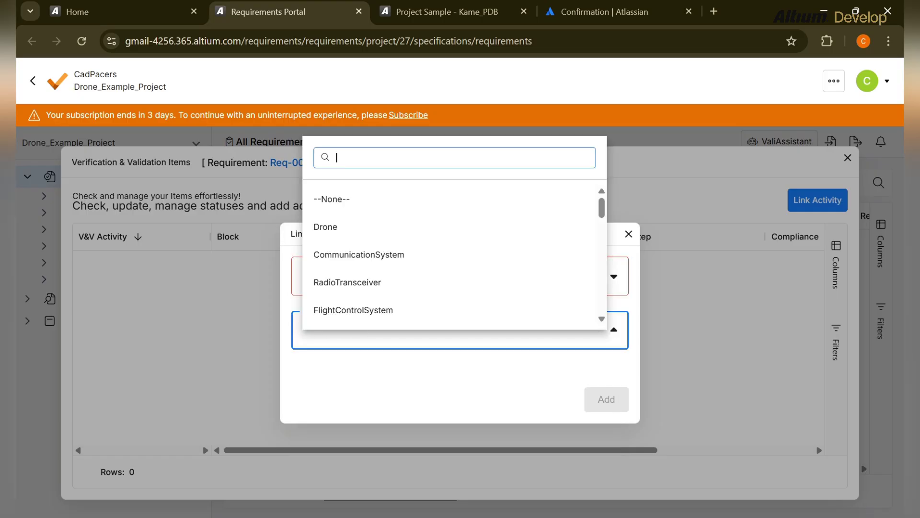
key(Escape)
key(Escape)
key(Escape)
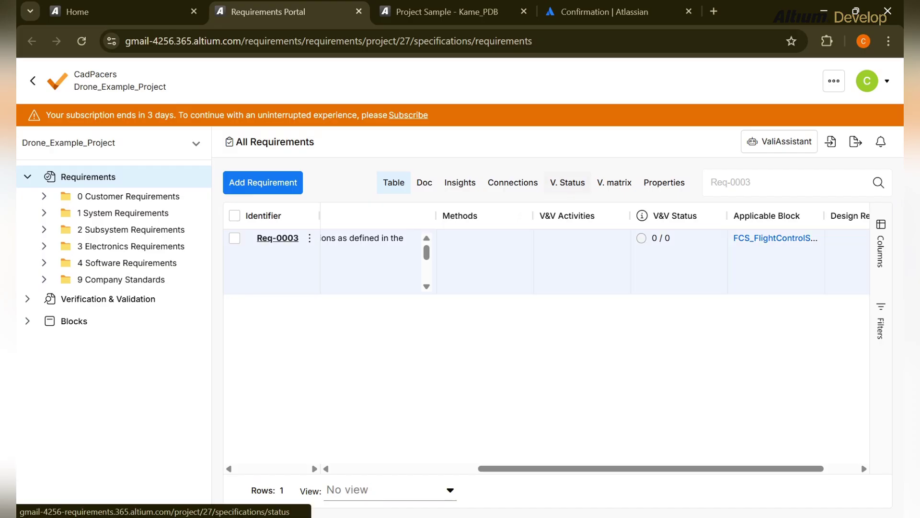
Look over the updated text of Req-0003 along with its methods, V&V, applicable block and design reference columns
click(485, 262)
click(372, 261)
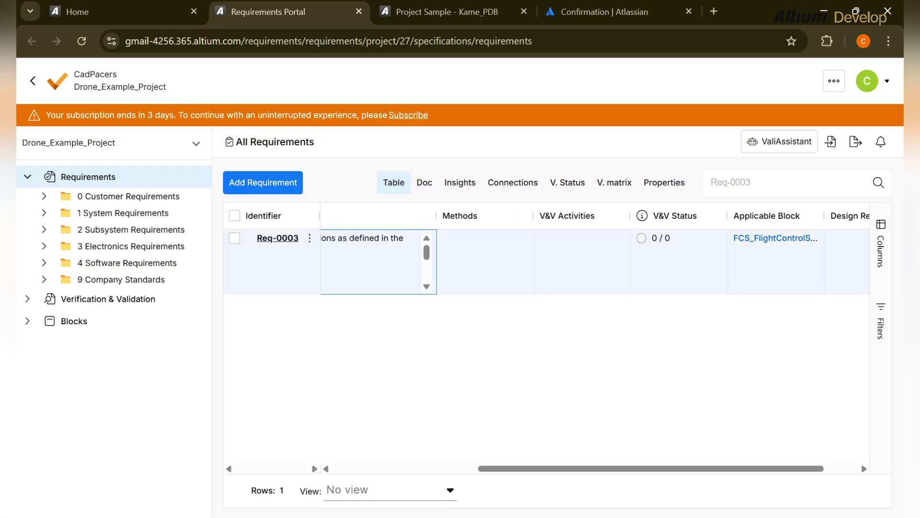
drag(651, 468, 506, 468)
click(234, 237)
click(234, 238)
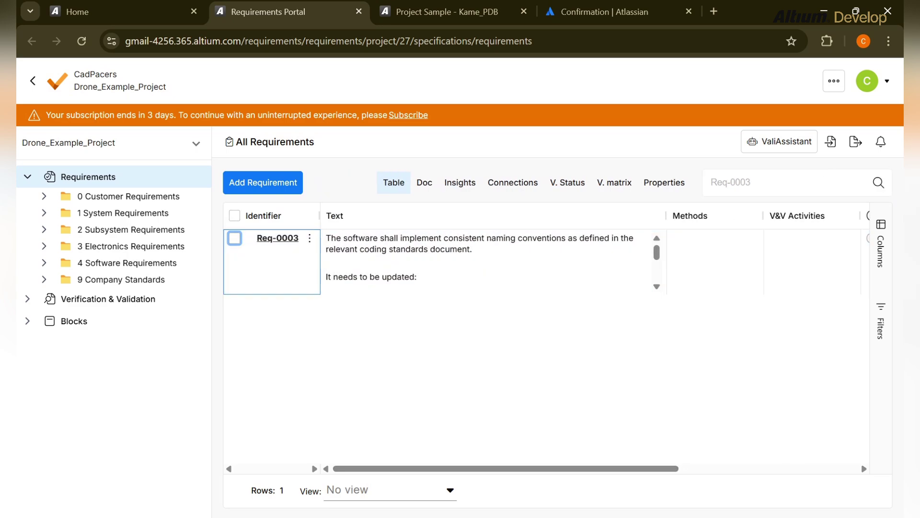
drag(505, 468, 571, 468)
scroll(547, 340, right, 4)
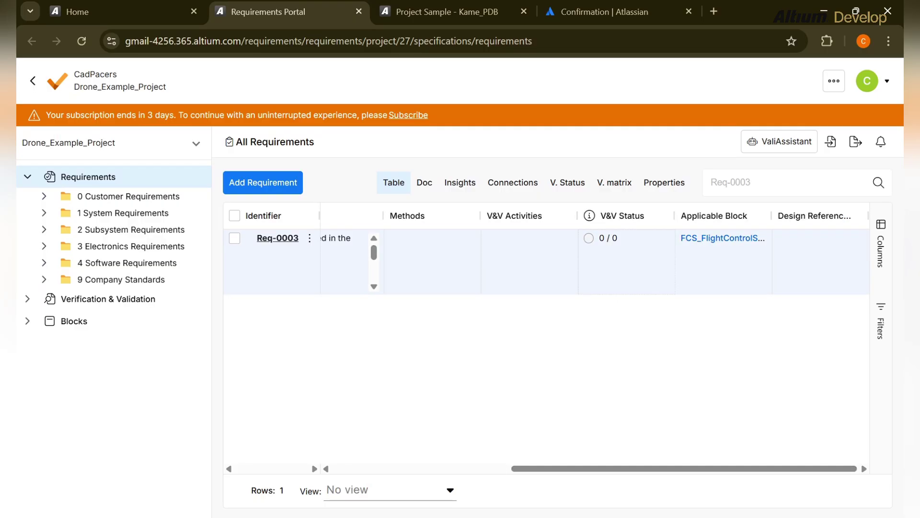
click(722, 238)
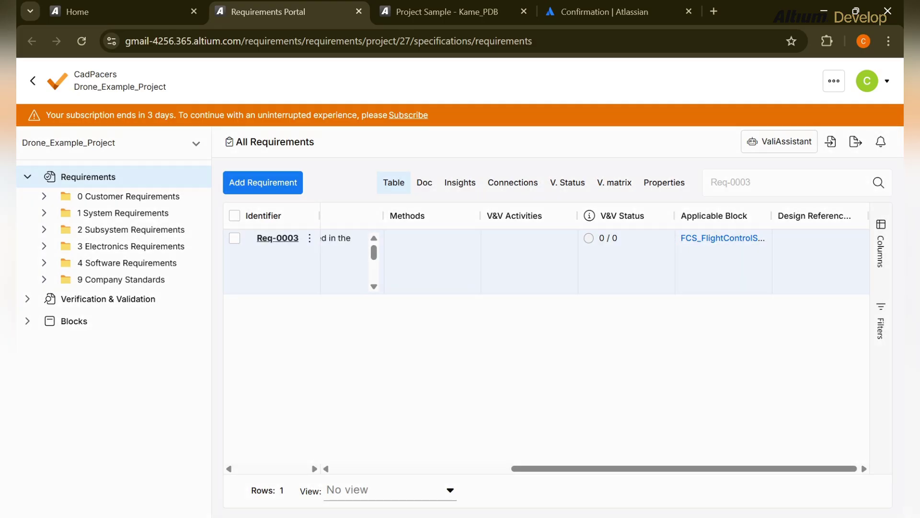